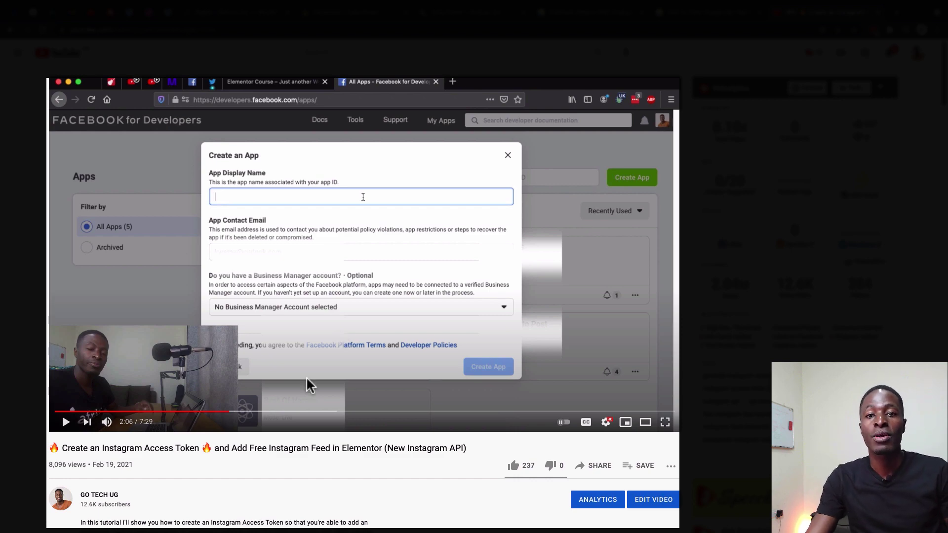
- Scroll through the viewer comments under the 'Create an Instagram Access Token' tutorial video
{"action": "scroll", "coordinate": [307, 379], "scroll_direction": "down", "scroll_amount": 3}
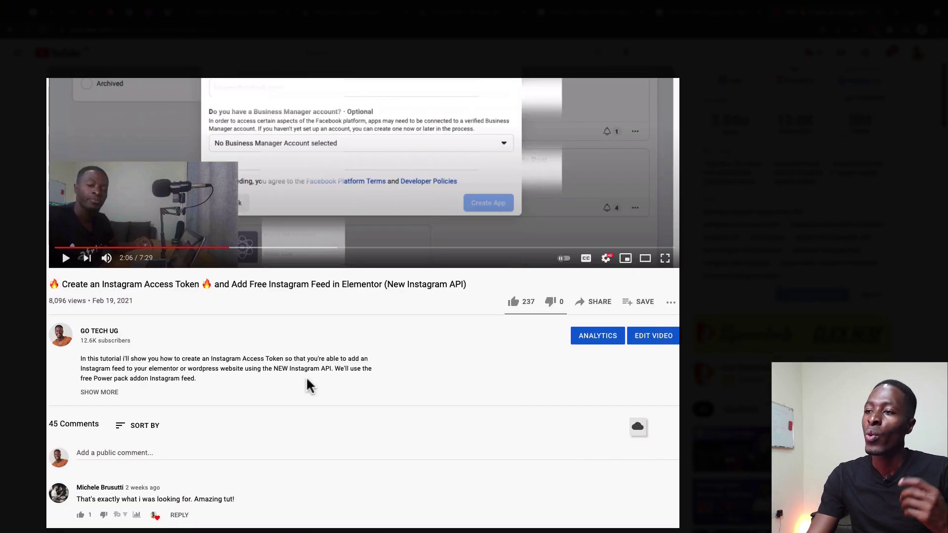
{"action": "scroll", "coordinate": [307, 380], "scroll_direction": "down", "scroll_amount": 4}
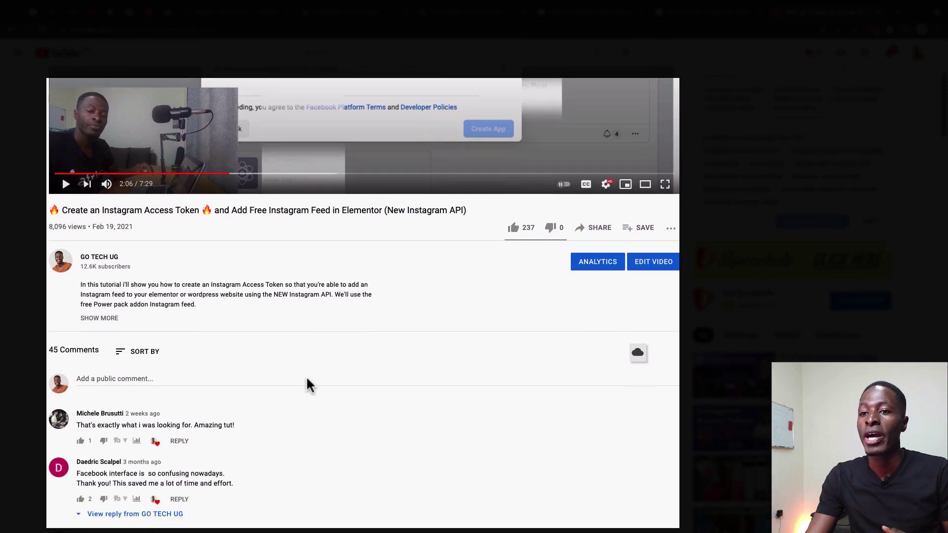
{"action": "scroll", "coordinate": [306, 384], "scroll_direction": "down", "scroll_amount": 10}
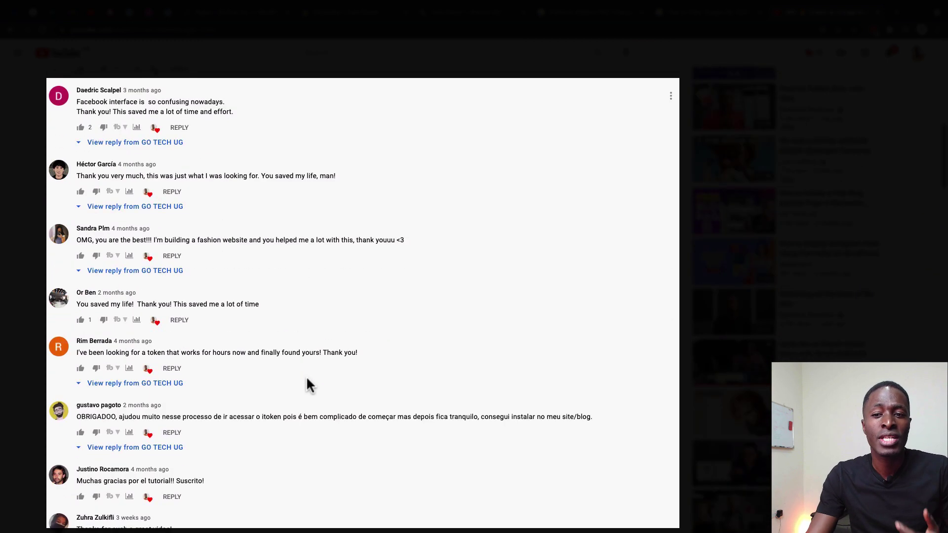
{"action": "scroll", "coordinate": [307, 382], "scroll_direction": "down", "scroll_amount": 9}
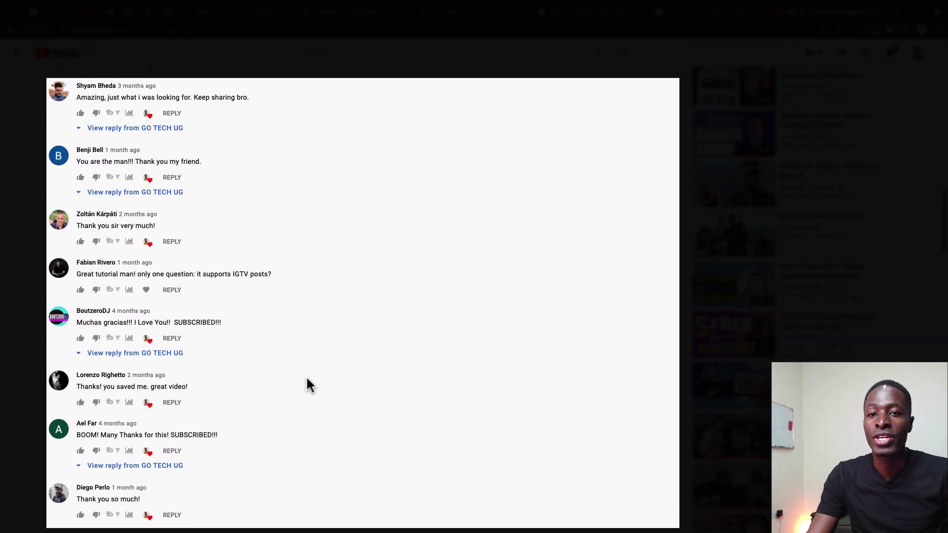
{"action": "scroll", "coordinate": [307, 384], "scroll_direction": "down", "scroll_amount": 1}
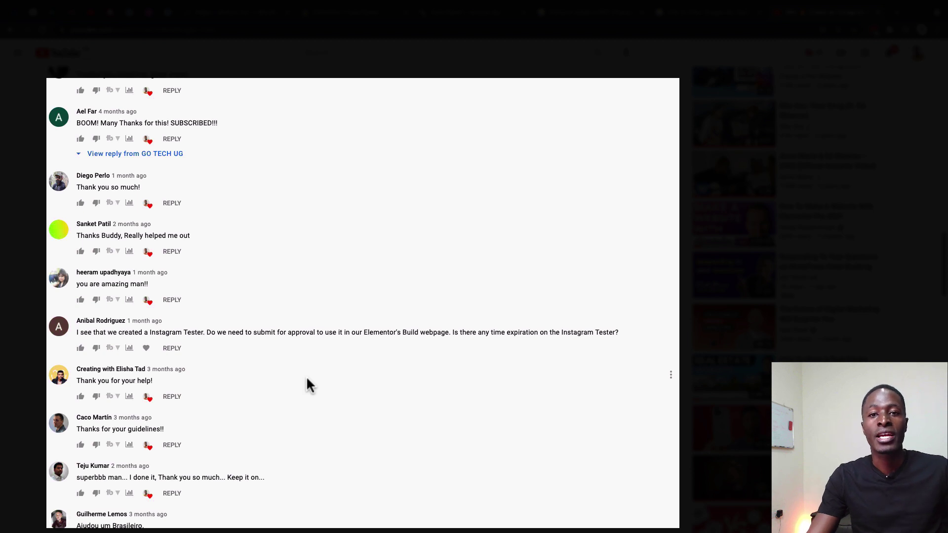
{"action": "scroll", "coordinate": [307, 384], "scroll_direction": "down", "scroll_amount": 4}
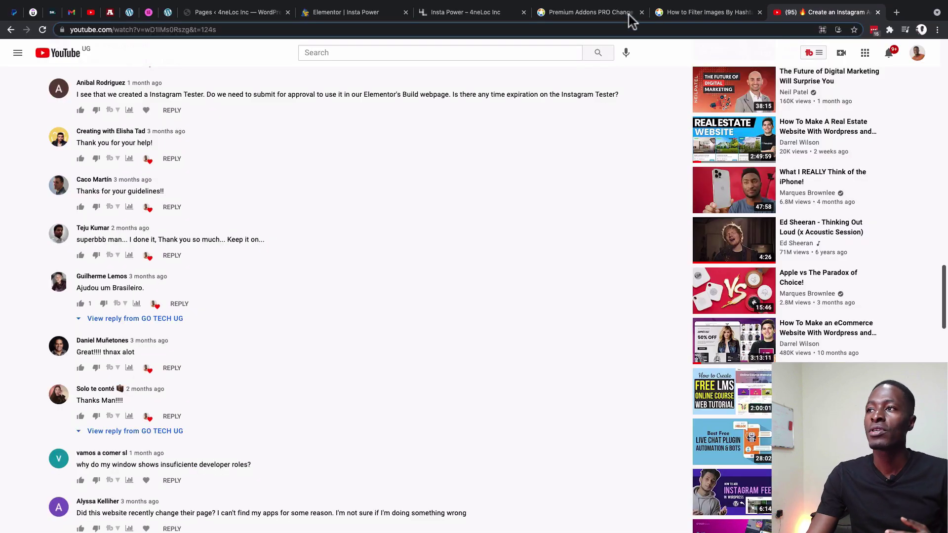
- Highlight the Version 2.4.8 'Fixed: Expired access token' change-log entry, then return to Insta Power
{"action": "left_click", "coordinate": [593, 12]}
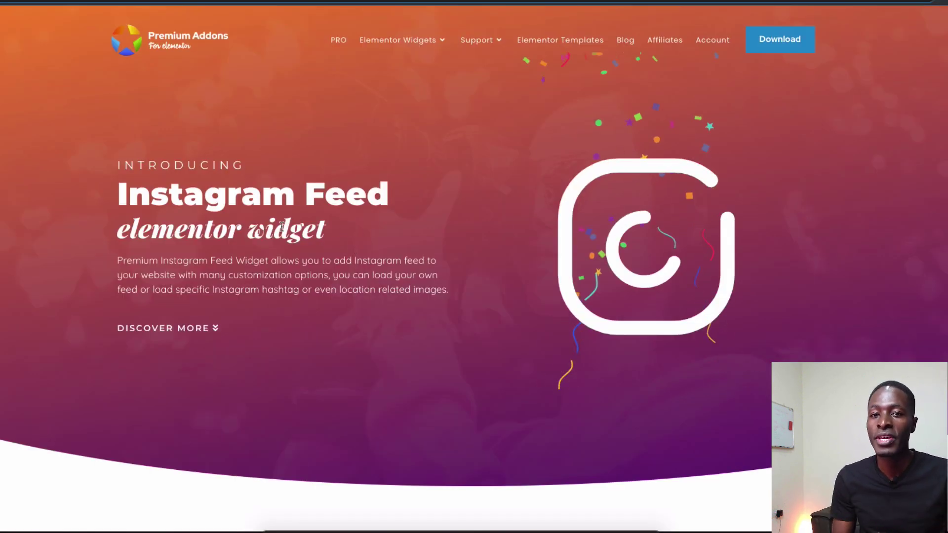
{"action": "triple_click", "coordinate": [277, 203]}
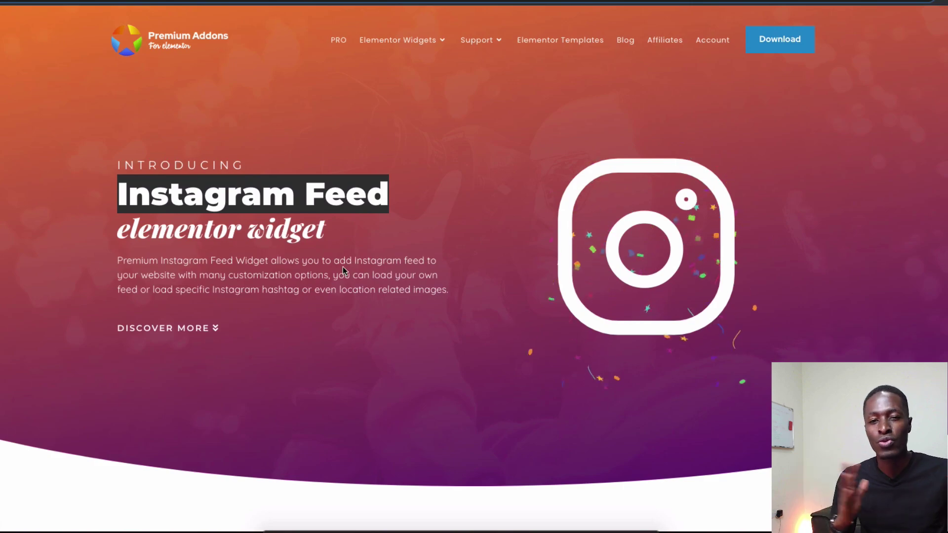
{"action": "scroll", "coordinate": [278, 204], "scroll_direction": "down", "scroll_amount": 3}
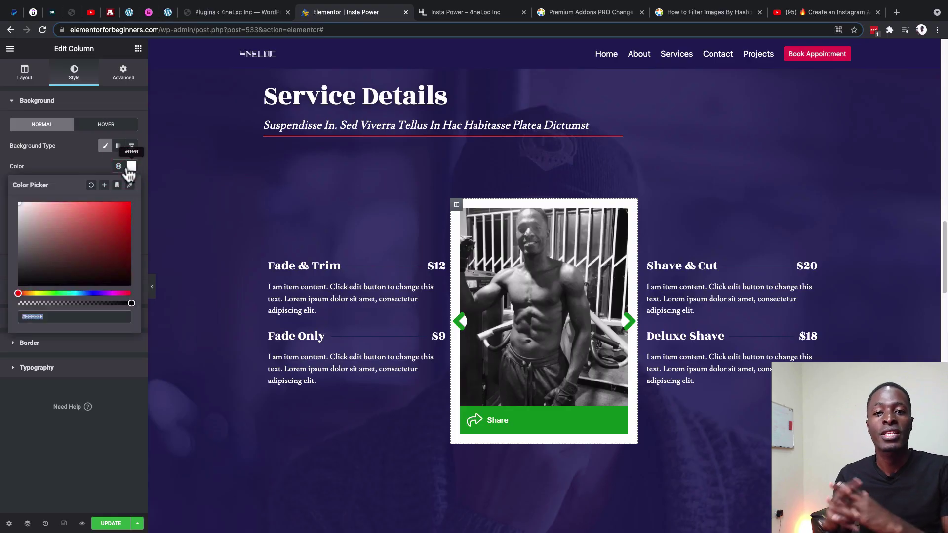
{"action": "left_click", "coordinate": [82, 165]}
{"action": "scroll", "coordinate": [444, 369], "scroll_direction": "down", "scroll_amount": 1}
{"action": "scroll", "coordinate": [444, 370], "scroll_direction": "down", "scroll_amount": 10}
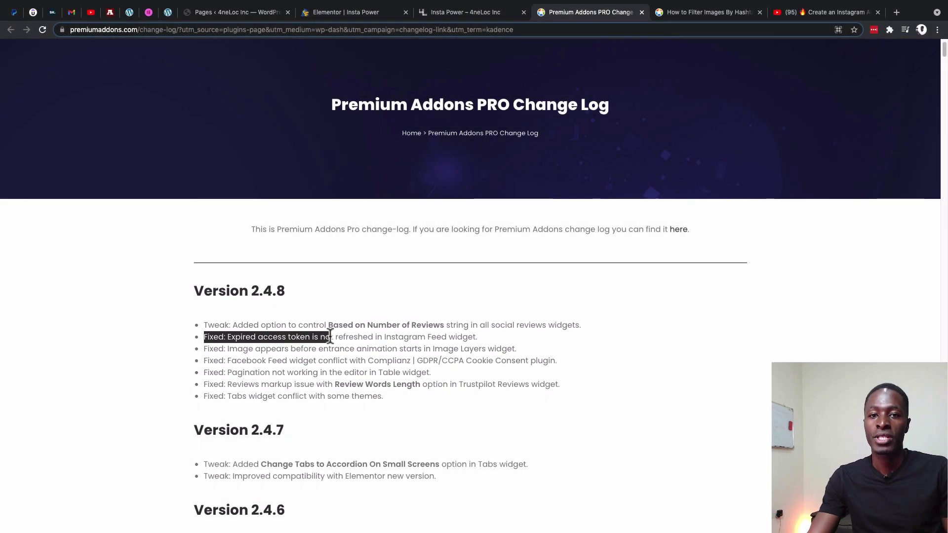
{"action": "left_click_drag", "start_coordinate": [329, 338], "coordinate": [472, 336]}
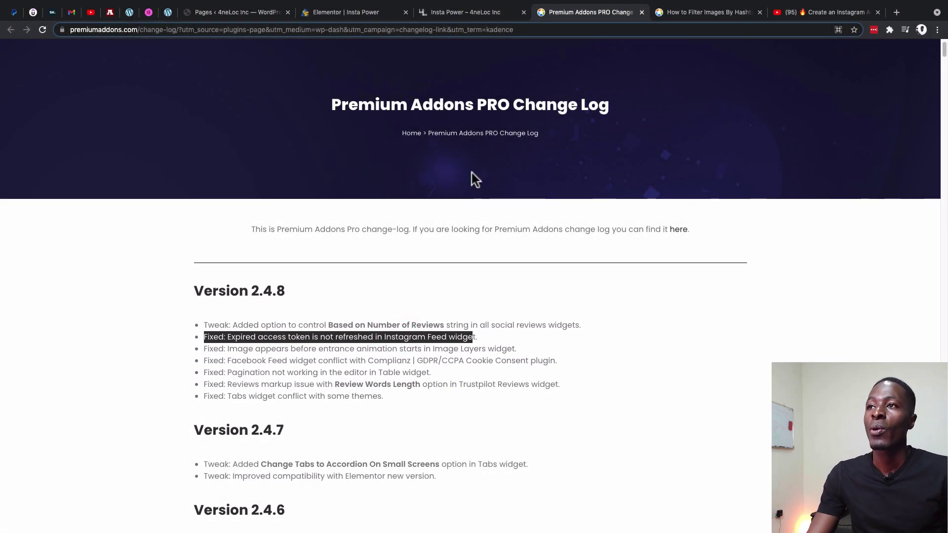
{"action": "left_click", "coordinate": [437, 16]}
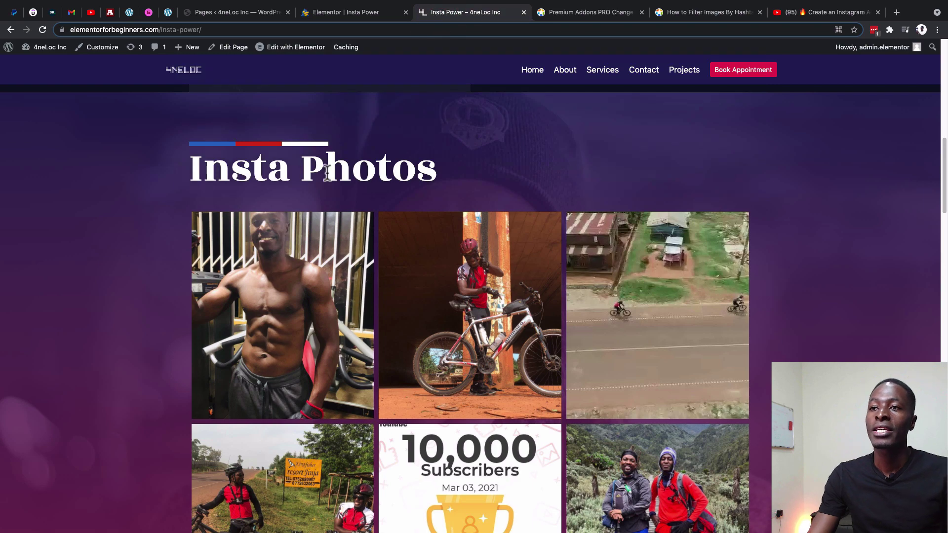
- Scroll the live page and advance the Insta Photos carousel twice
{"action": "scroll", "coordinate": [445, 321], "scroll_direction": "down", "scroll_amount": 2}
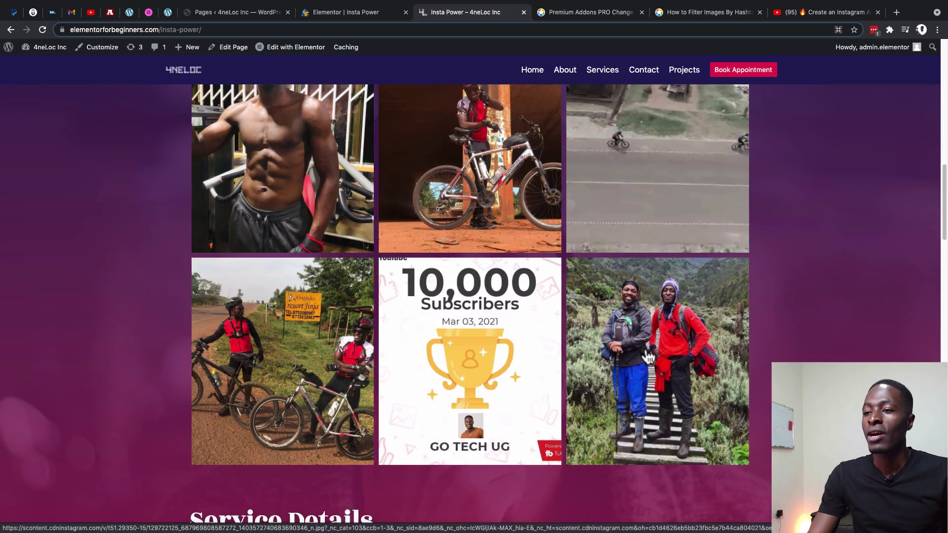
{"action": "scroll", "coordinate": [649, 355], "scroll_direction": "up", "scroll_amount": 2}
{"action": "scroll", "coordinate": [662, 491], "scroll_direction": "down", "scroll_amount": 4}
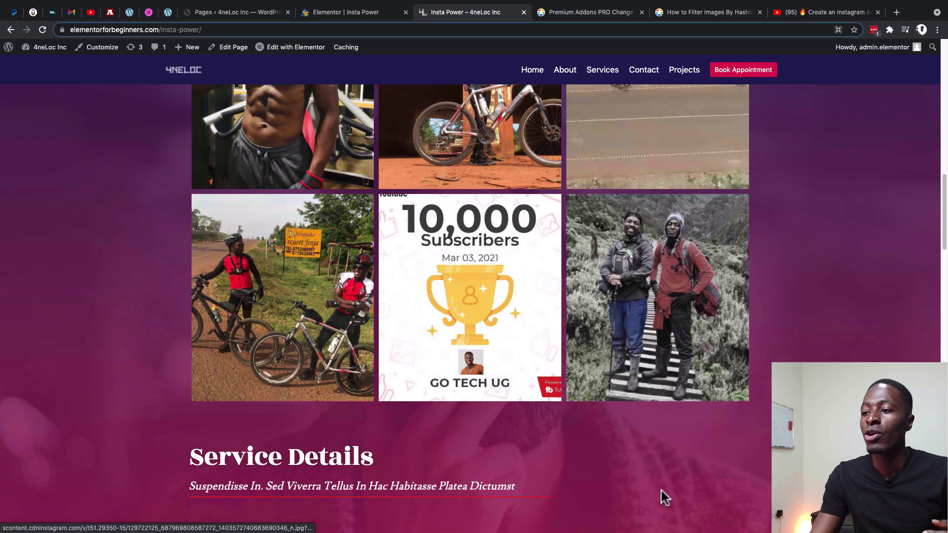
{"action": "scroll", "coordinate": [662, 491], "scroll_direction": "up", "scroll_amount": 1}
{"action": "scroll", "coordinate": [664, 496], "scroll_direction": "down", "scroll_amount": 4}
{"action": "scroll", "coordinate": [662, 495], "scroll_direction": "down", "scroll_amount": 5}
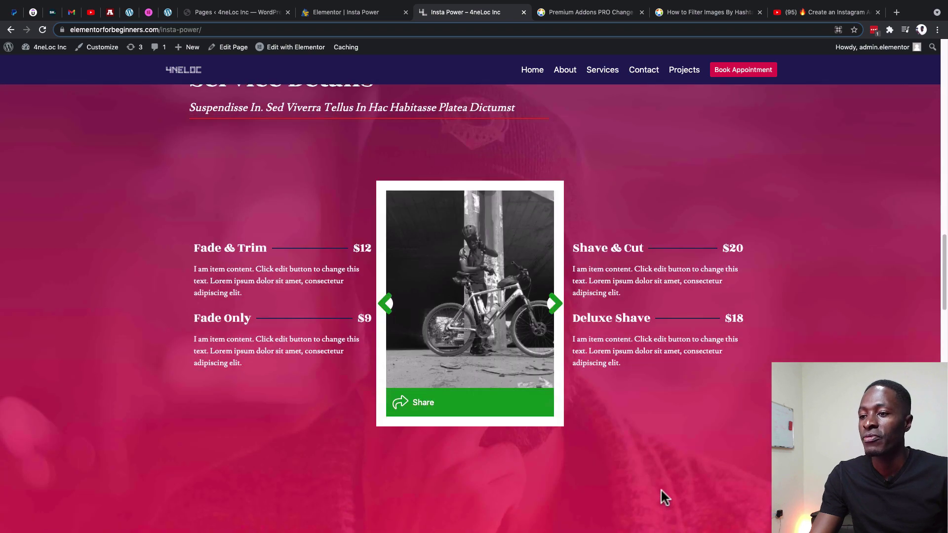
{"action": "scroll", "coordinate": [582, 405], "scroll_direction": "up", "scroll_amount": 1}
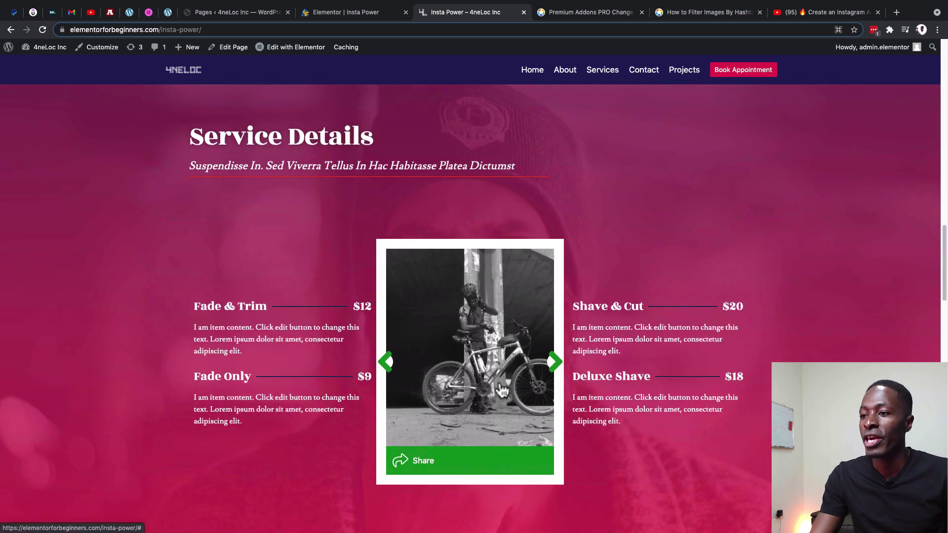
{"action": "left_click", "coordinate": [555, 365]}
{"action": "left_click", "coordinate": [555, 366]}
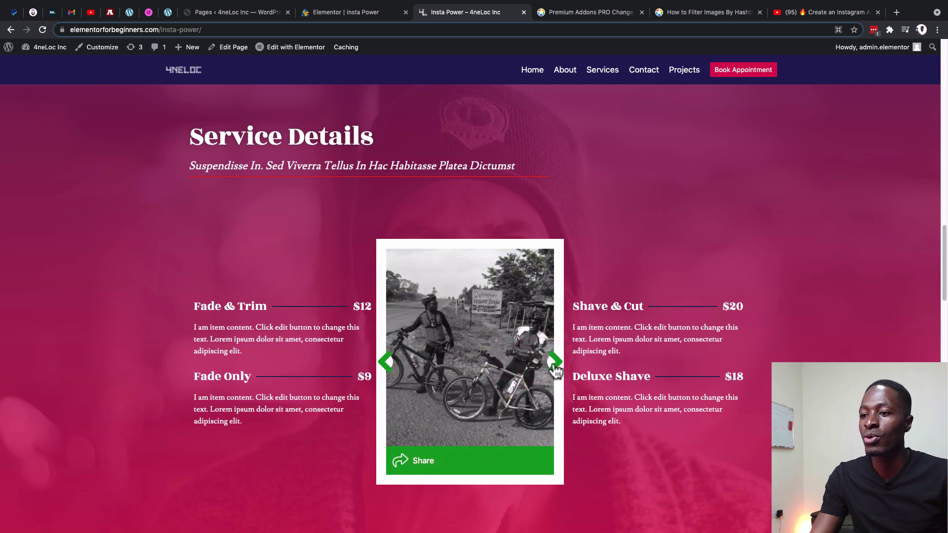
- Scroll down to We're Social and advance its carousel four times
{"action": "mouse_move", "coordinate": [428, 460]}
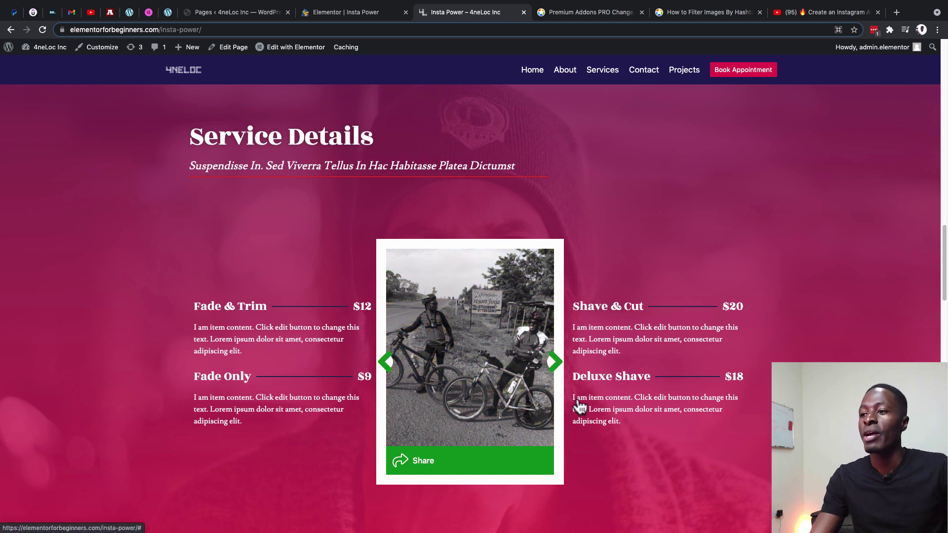
{"action": "scroll", "coordinate": [581, 406], "scroll_direction": "down", "scroll_amount": 10}
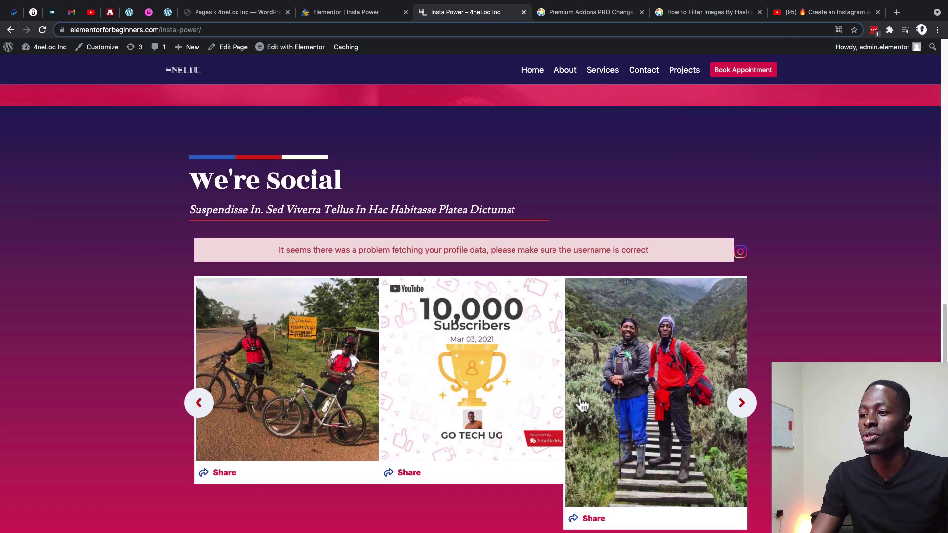
{"action": "scroll", "coordinate": [583, 403], "scroll_direction": "down", "scroll_amount": 1}
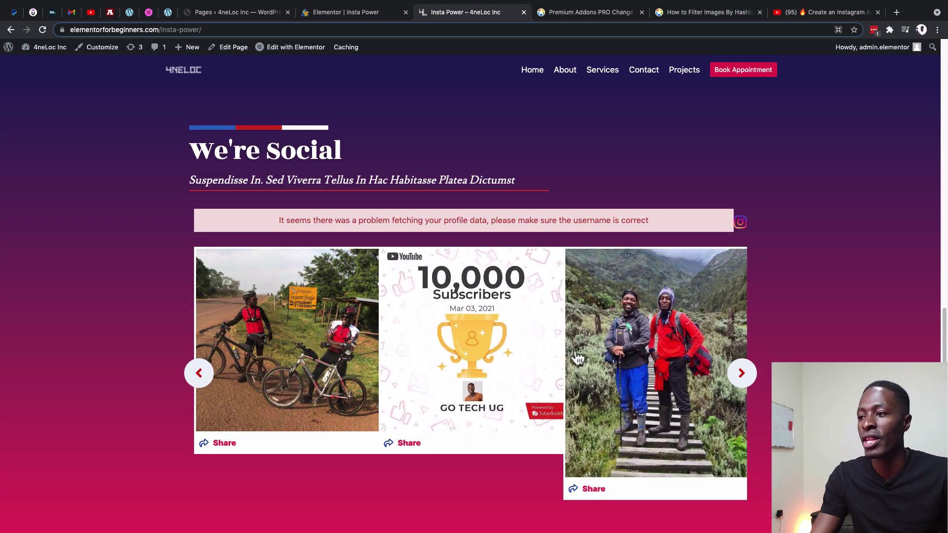
{"action": "left_click", "coordinate": [741, 374]}
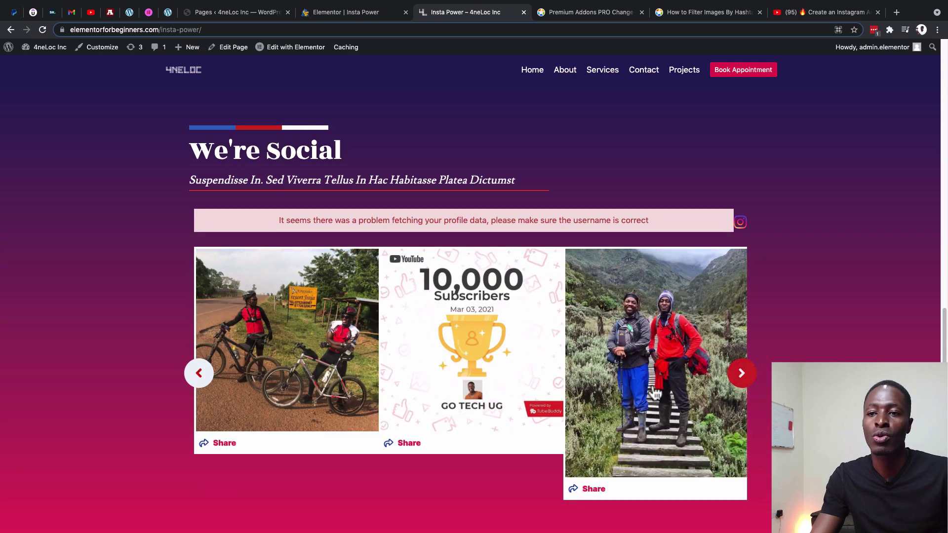
{"action": "left_click", "coordinate": [741, 375]}
{"action": "left_click", "coordinate": [742, 380]}
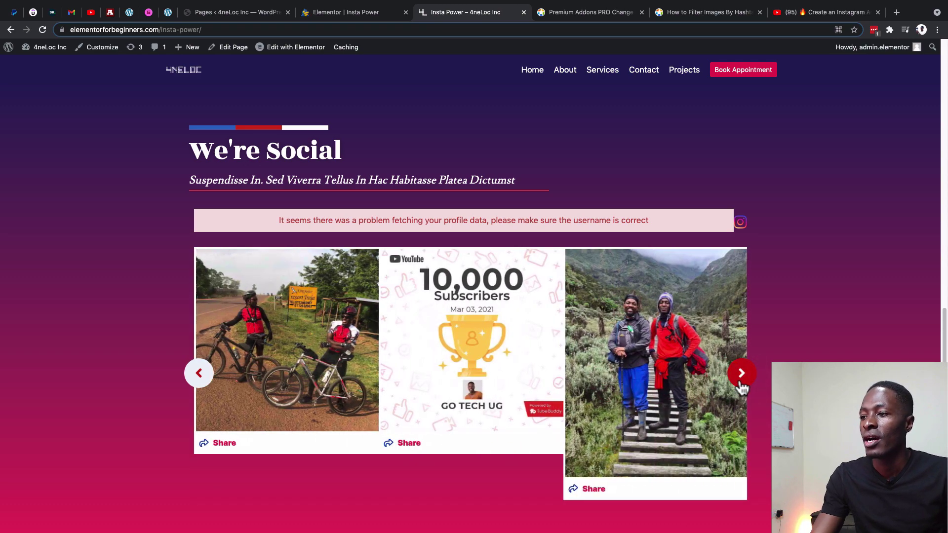
{"action": "left_click", "coordinate": [741, 380]}
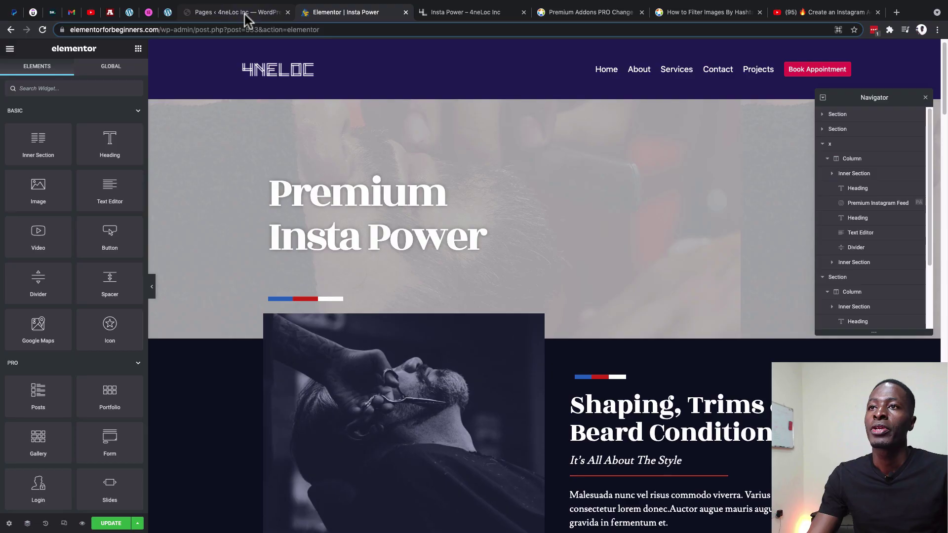
- Go to the Premium Addons Widgets & Add-ons settings in WordPress admin
{"action": "left_click", "coordinate": [244, 14]}
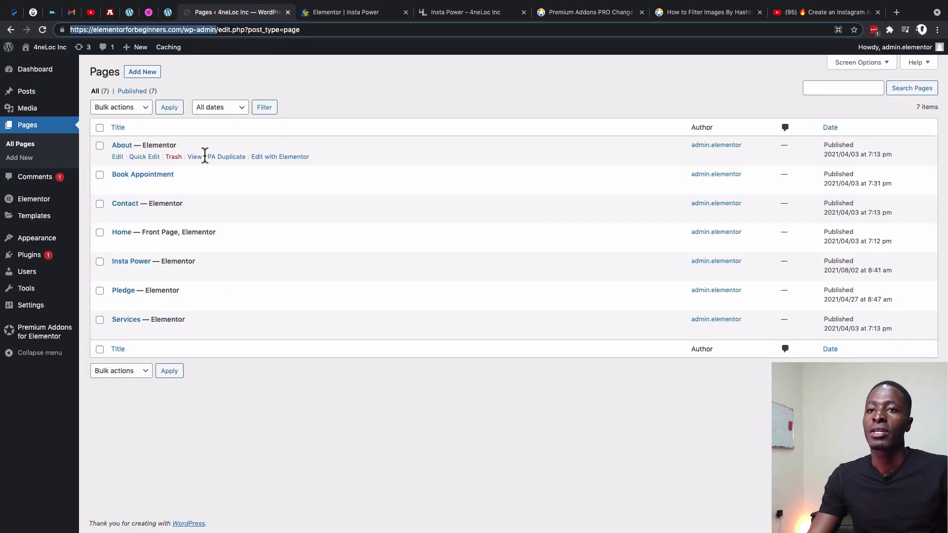
{"action": "left_click", "coordinate": [30, 261]}
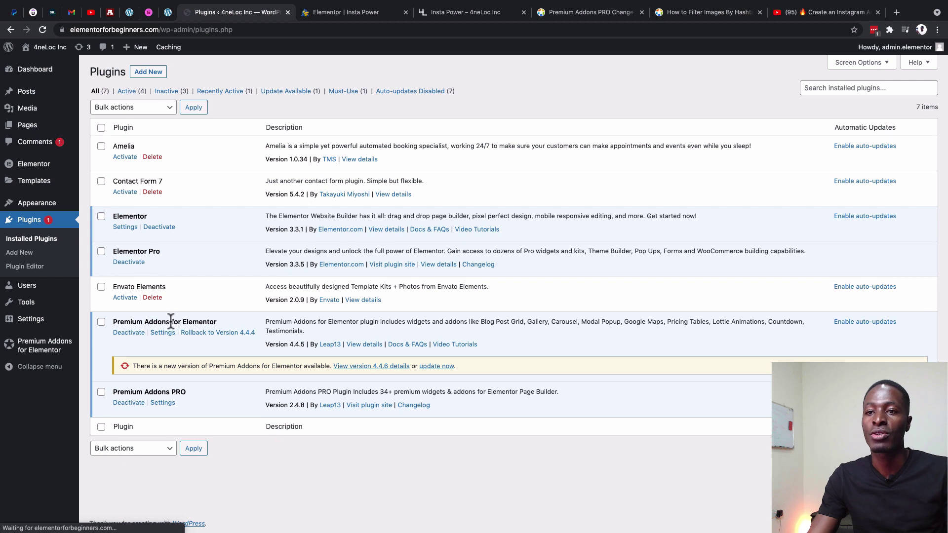
{"action": "mouse_move", "coordinate": [72, 347]}
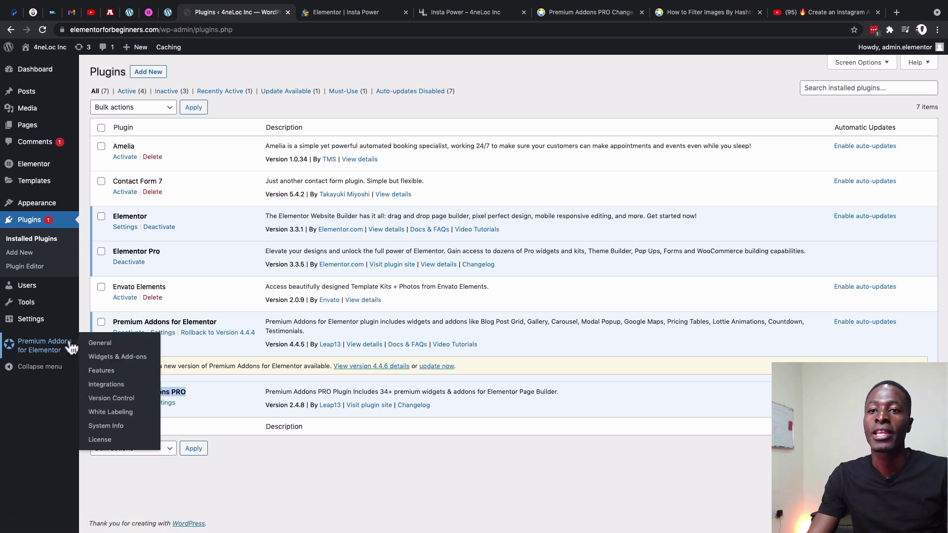
{"action": "left_click", "coordinate": [123, 364]}
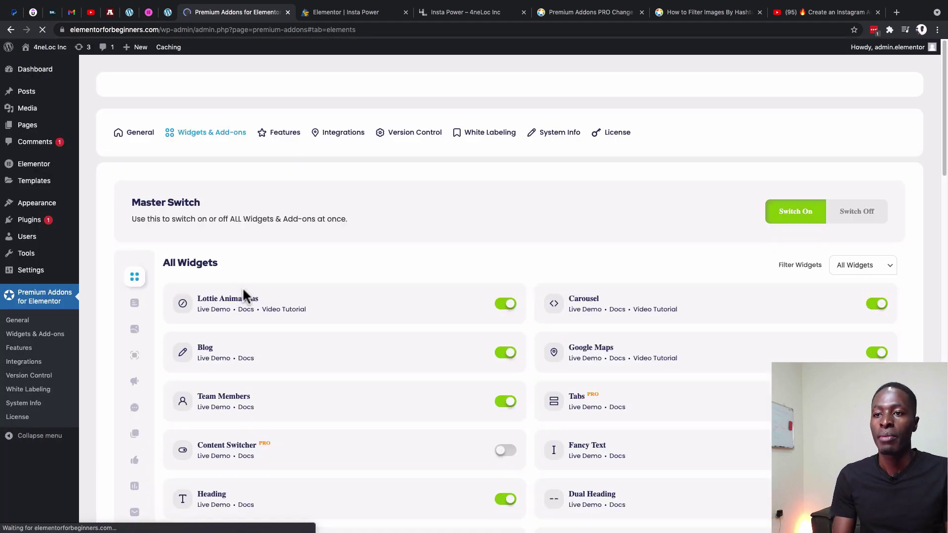
- Filter to Social Feed Widgets, toggle Instagram Feed off and back on, and save settings
{"action": "scroll", "coordinate": [227, 350], "scroll_direction": "down", "scroll_amount": 1}
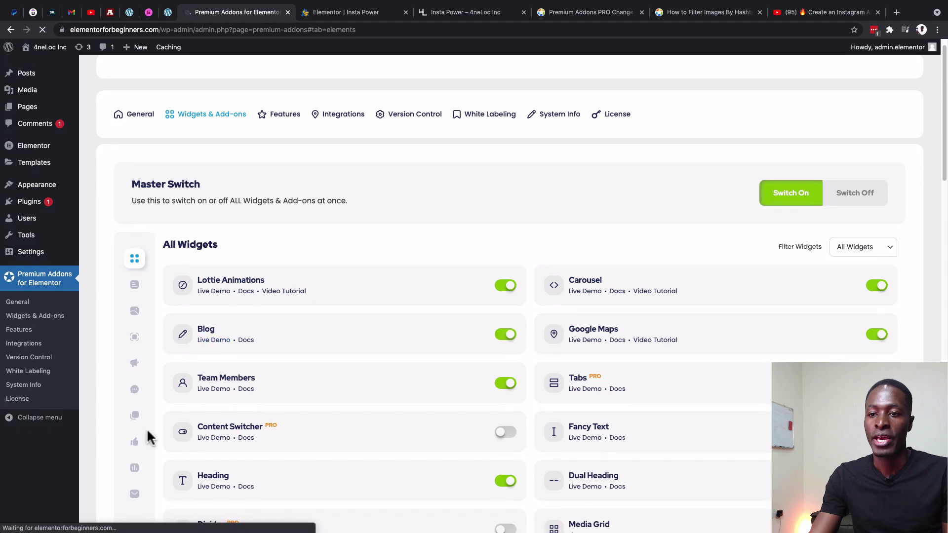
{"action": "left_click", "coordinate": [135, 443]}
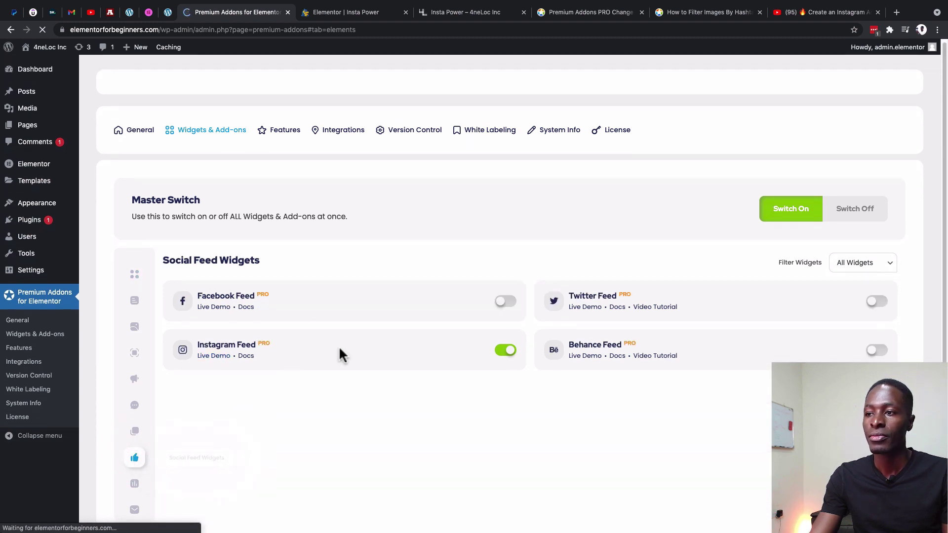
{"action": "left_click", "coordinate": [504, 352]}
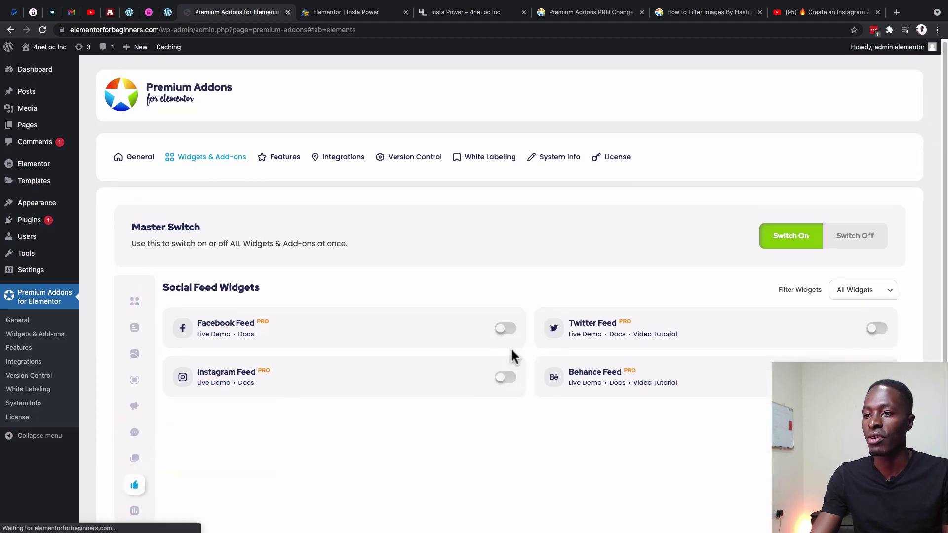
{"action": "left_click", "coordinate": [507, 380]}
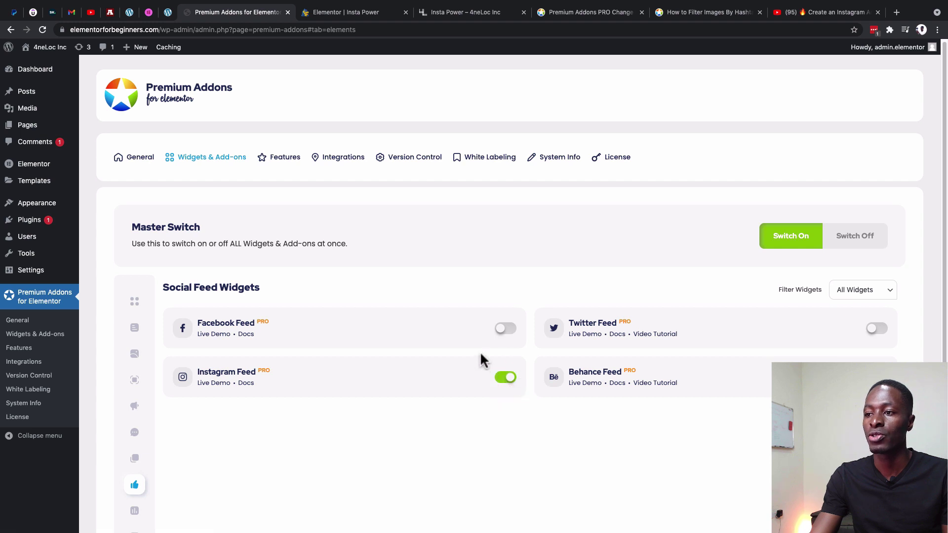
{"action": "scroll", "coordinate": [416, 418], "scroll_direction": "down", "scroll_amount": 3}
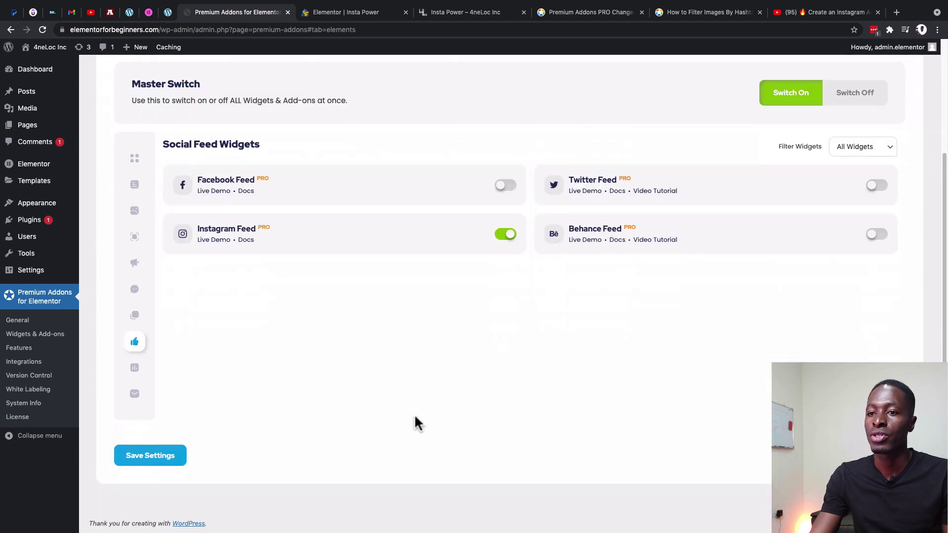
{"action": "left_click", "coordinate": [150, 460]}
{"action": "key", "text": "ctrl+Tab"}
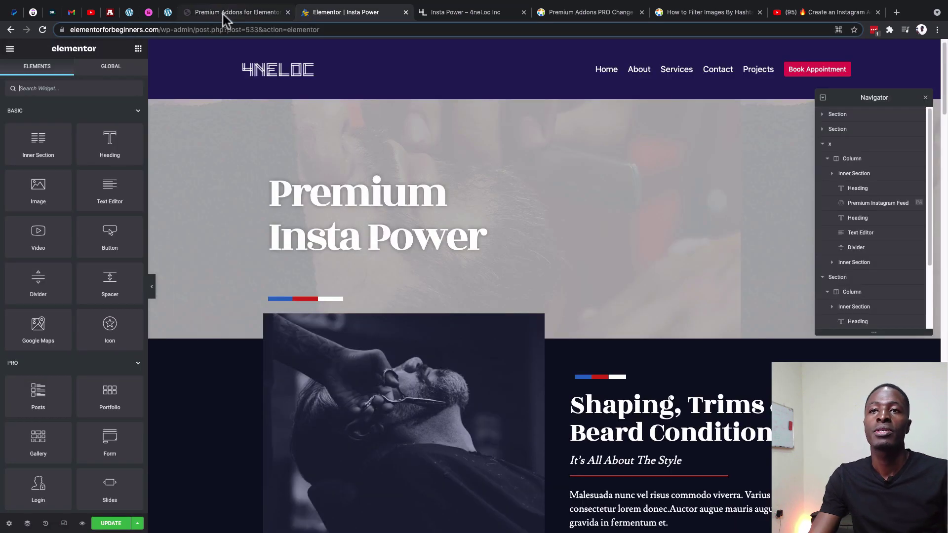
- Search the widgets for 'ins' and drag Premium Instagram Feed above Service Details
{"action": "left_click", "coordinate": [224, 13]}
{"action": "left_click", "coordinate": [305, 12]}
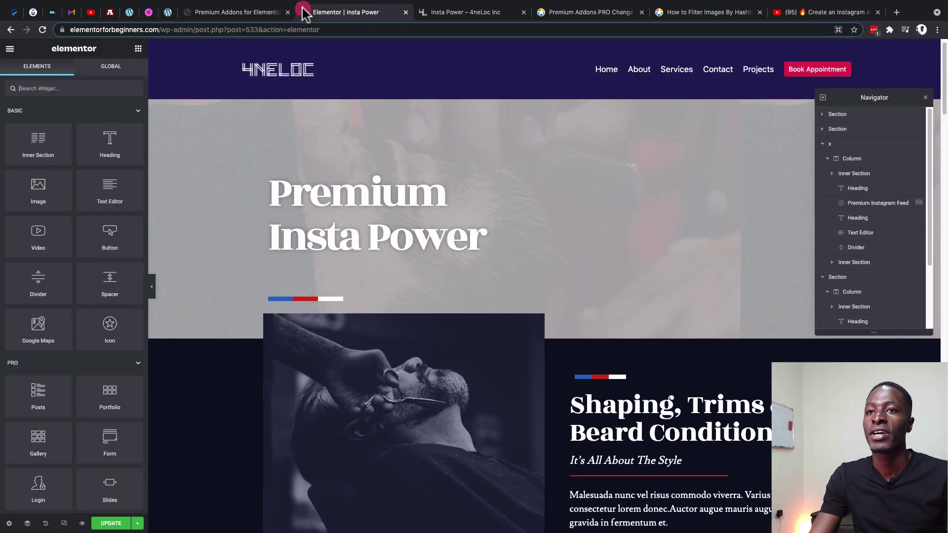
{"action": "left_click", "coordinate": [61, 88]}
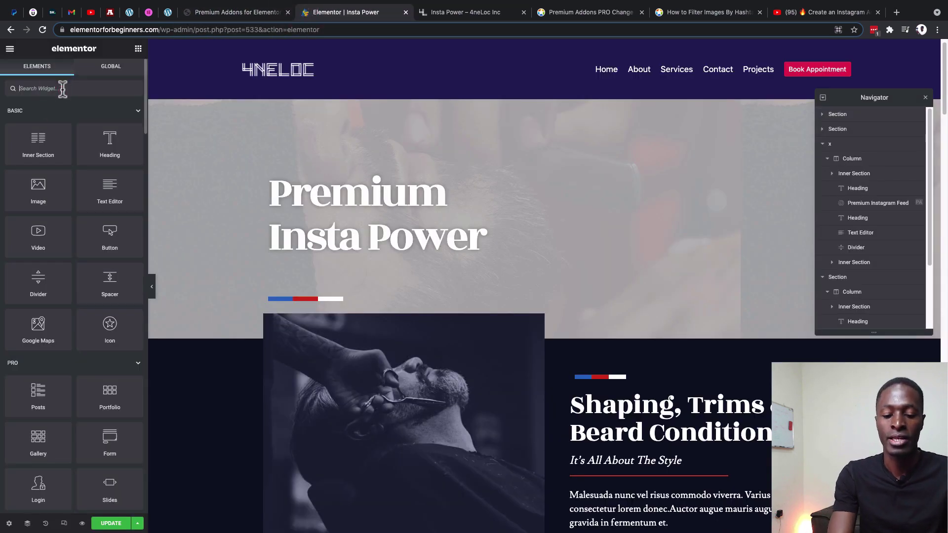
{"action": "type", "text": "ins"}
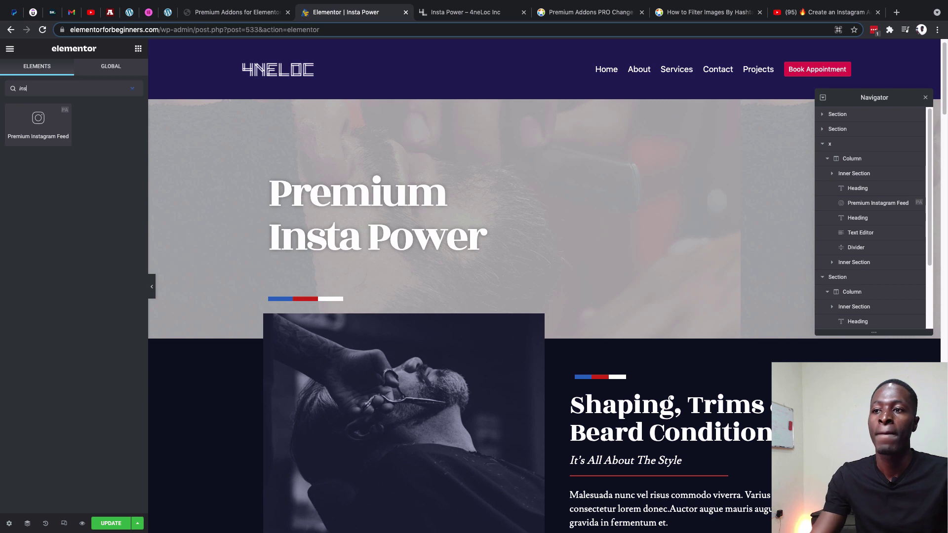
{"action": "scroll", "coordinate": [287, 384], "scroll_direction": "down", "scroll_amount": 10}
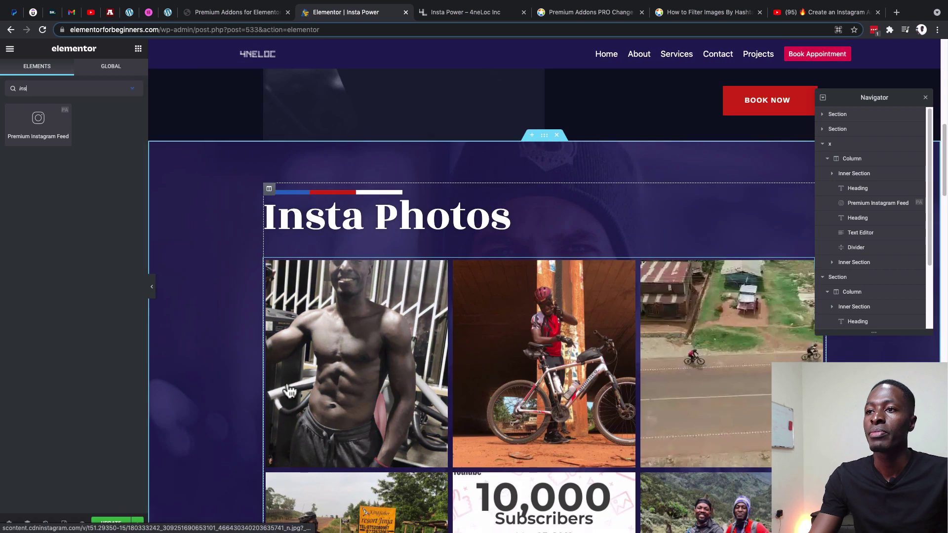
{"action": "scroll", "coordinate": [290, 391], "scroll_direction": "down", "scroll_amount": 7}
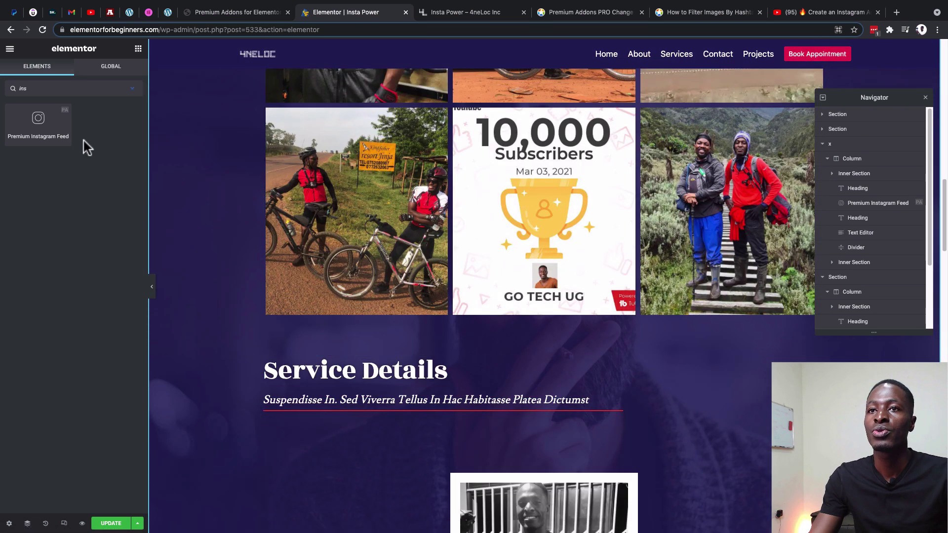
{"action": "left_click_drag", "start_coordinate": [61, 118], "coordinate": [435, 329]}
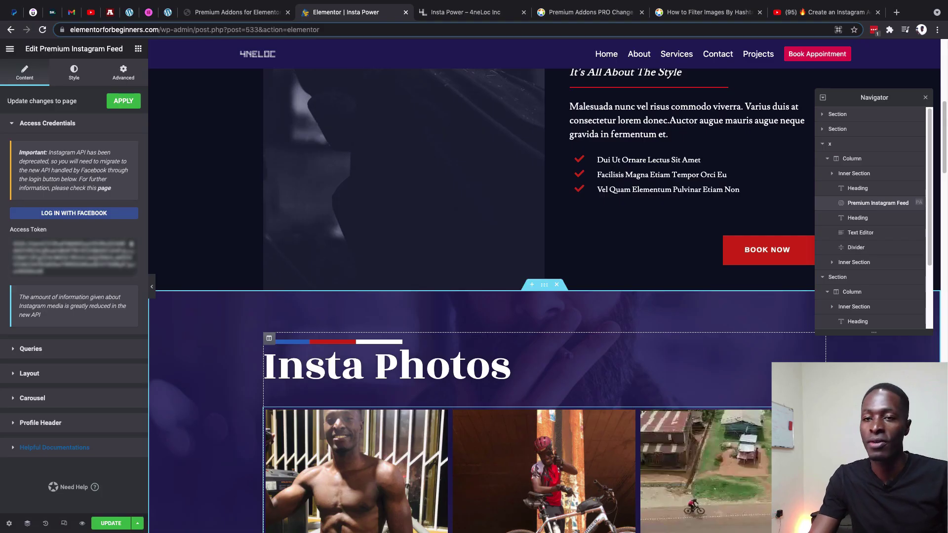
- In Queries, leave Enable Redirection off so photos open in the Default-theme lightbox
{"action": "left_click", "coordinate": [72, 356]}
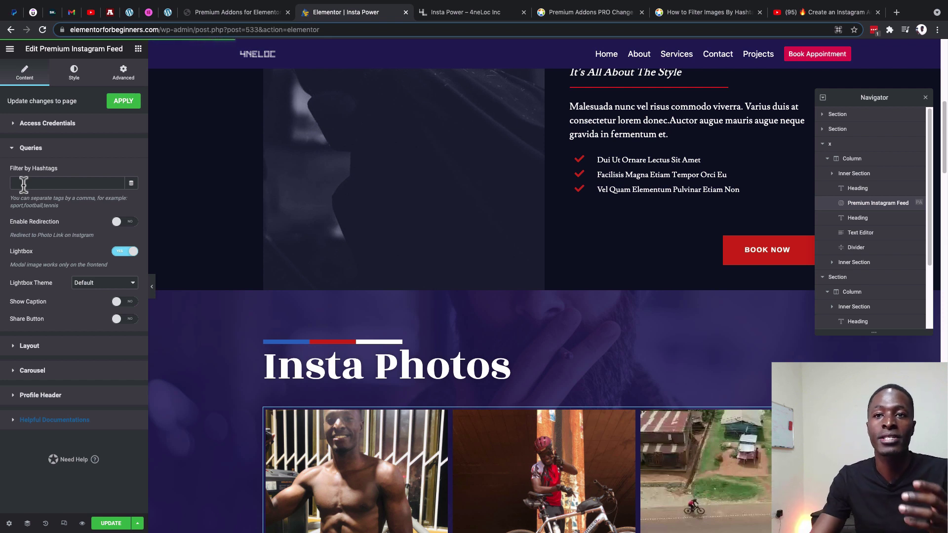
{"action": "left_click", "coordinate": [18, 183]}
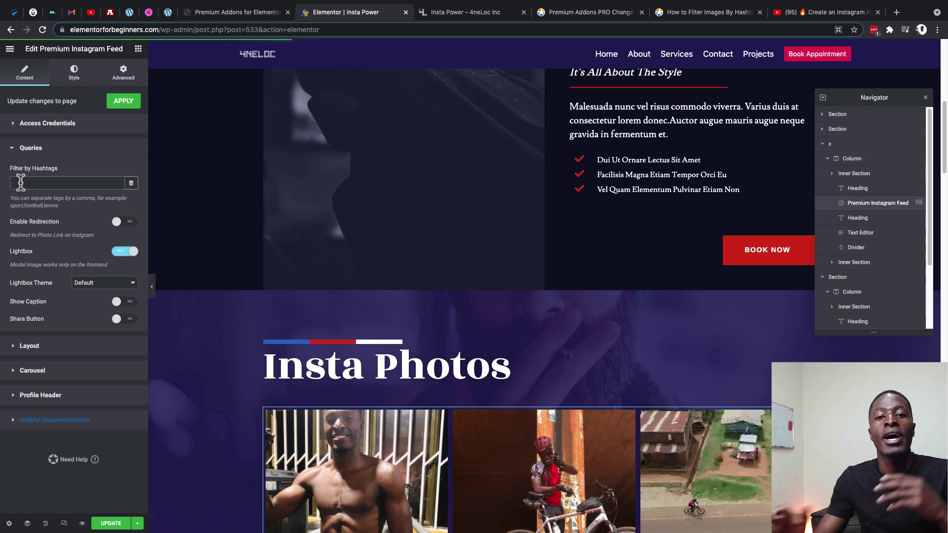
{"action": "scroll", "coordinate": [351, 437], "scroll_direction": "down", "scroll_amount": 4}
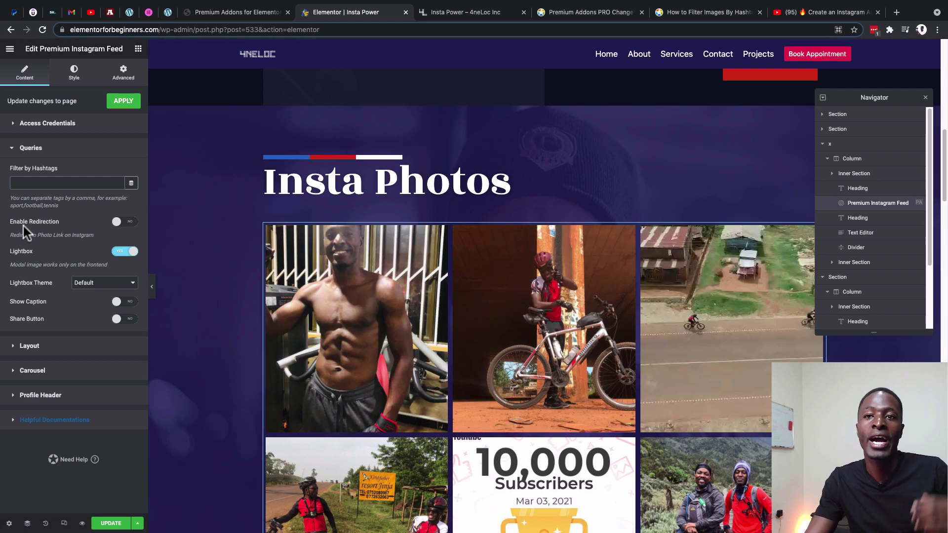
{"action": "left_click", "coordinate": [125, 222]}
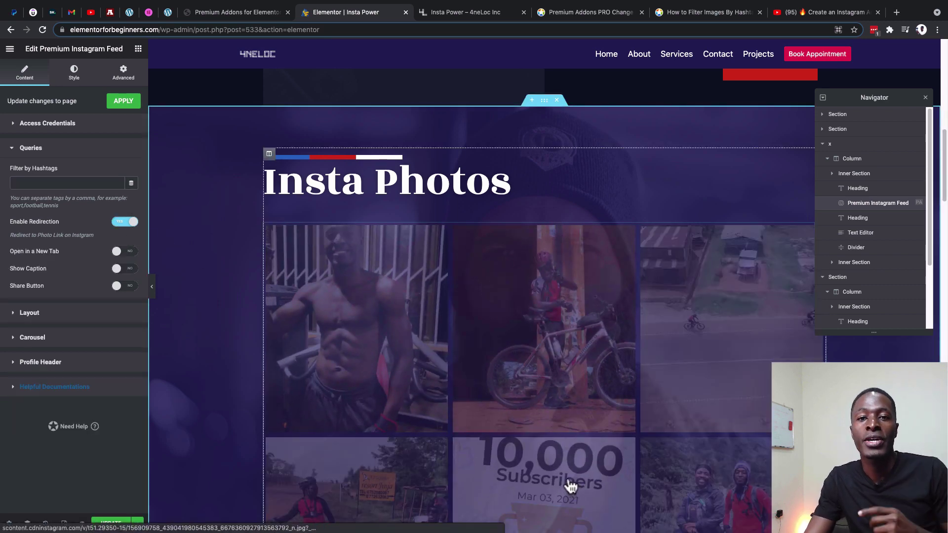
{"action": "left_click", "coordinate": [124, 222]}
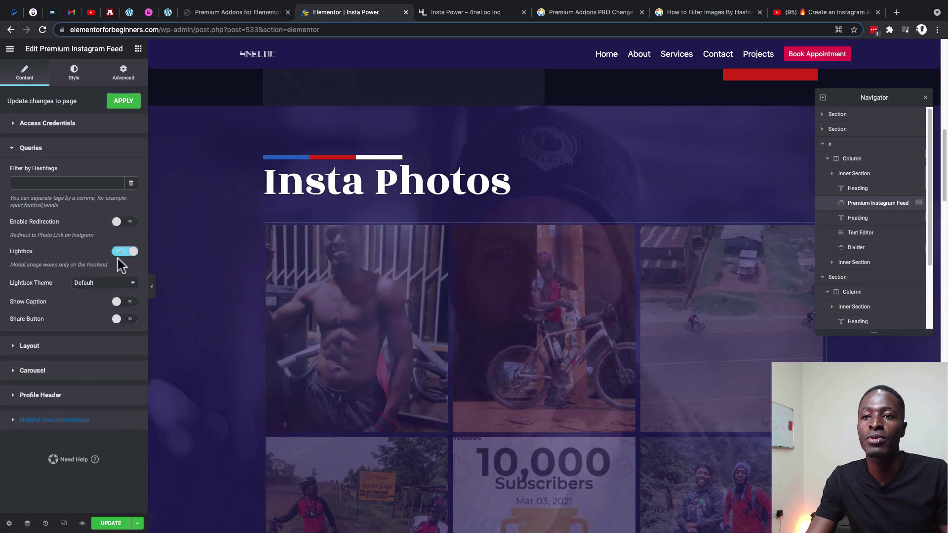
- Reload the live Insta Power page, open one grid photo in the lightbox, and close it
{"action": "left_click", "coordinate": [471, 12]}
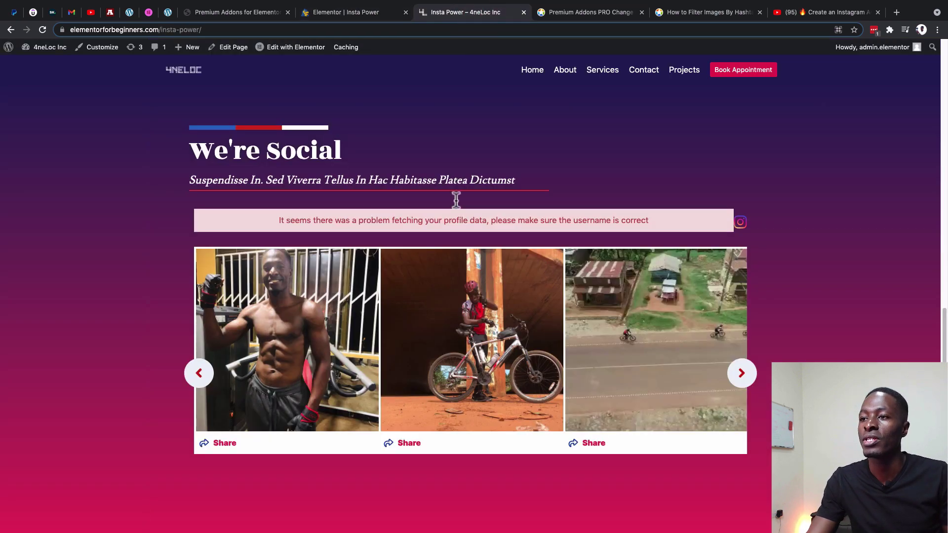
{"action": "key", "text": "super+r"}
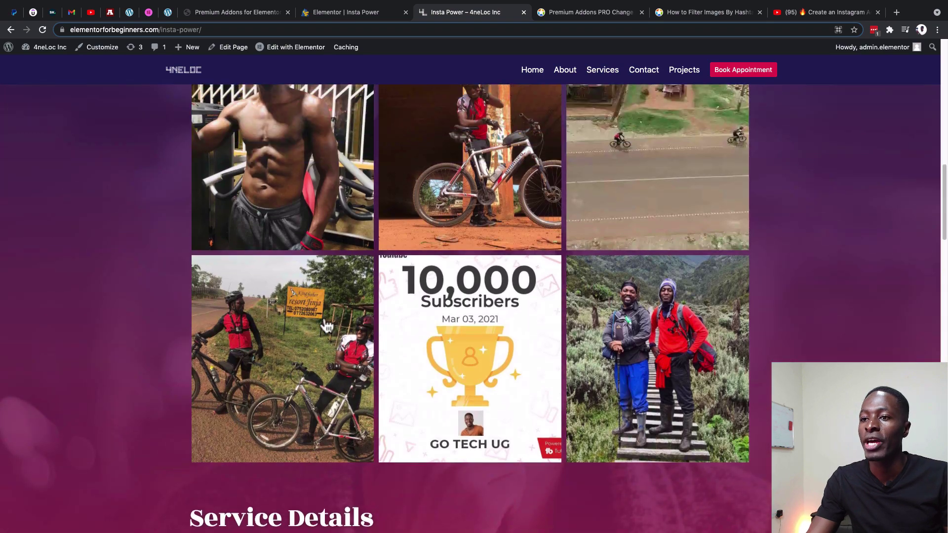
{"action": "left_click", "coordinate": [325, 323]}
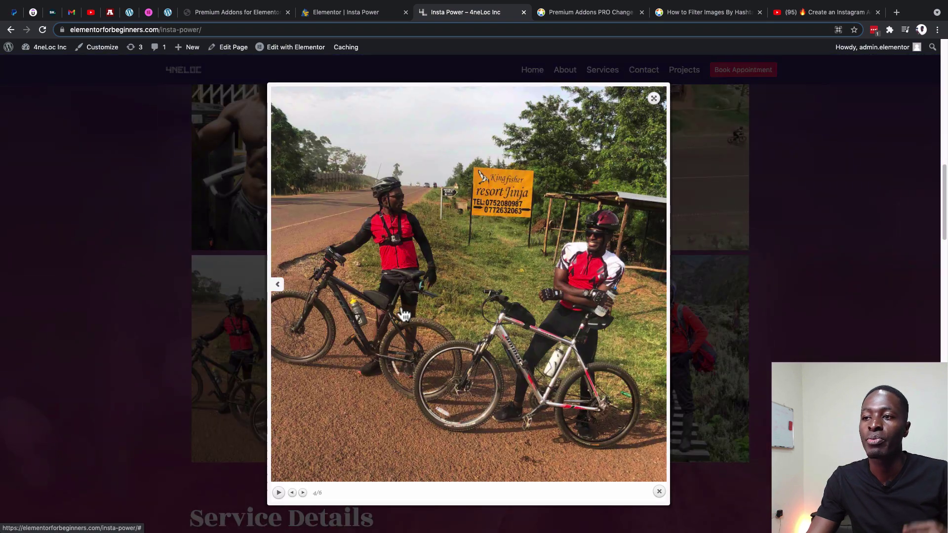
{"action": "left_click", "coordinate": [655, 493]}
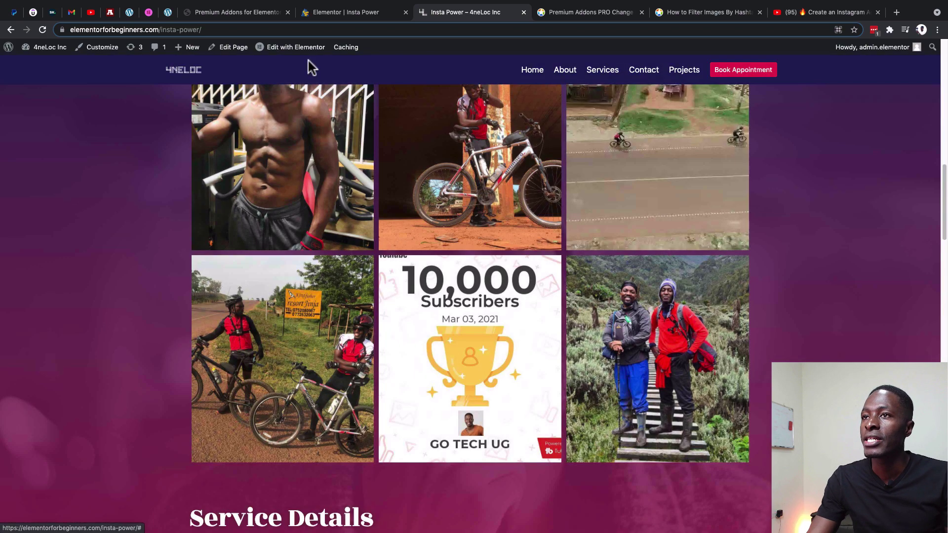
{"action": "left_click", "coordinate": [336, 15]}
- In the feed Layout, try image height 500, settle on 400 with 3 columns, and view the live grid
{"action": "left_click", "coordinate": [29, 345]}
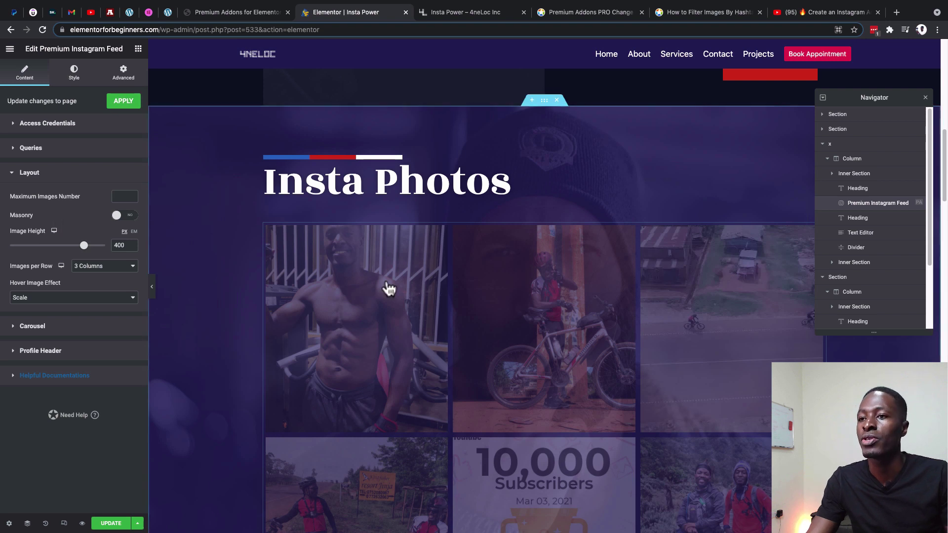
{"action": "scroll", "coordinate": [430, 322], "scroll_direction": "down", "scroll_amount": 1}
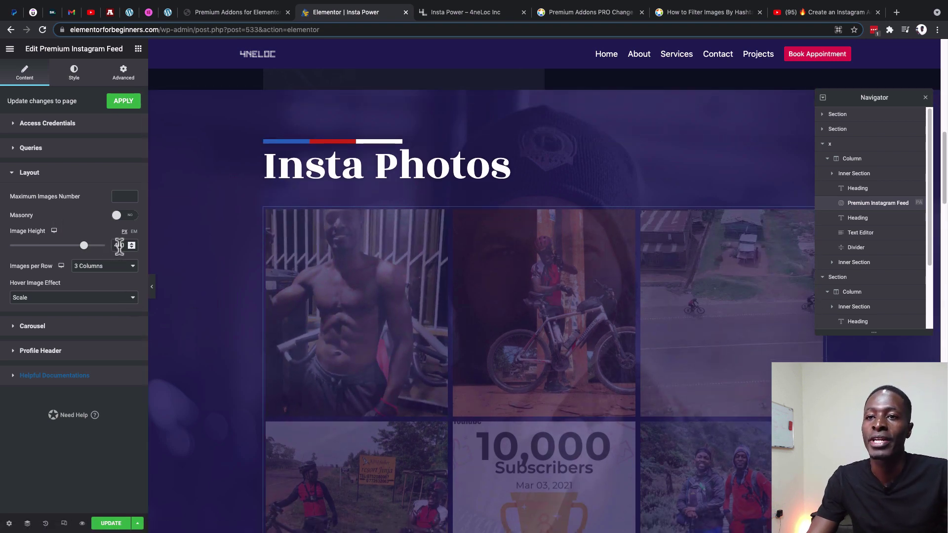
{"action": "type", "text": "3"}
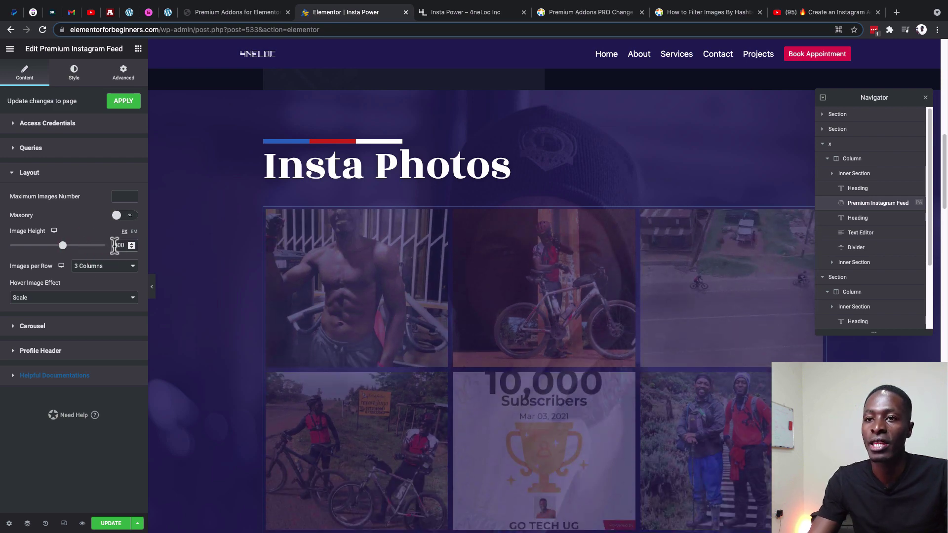
{"action": "key", "text": "BackSpace"}
{"action": "type", "text": "5"}
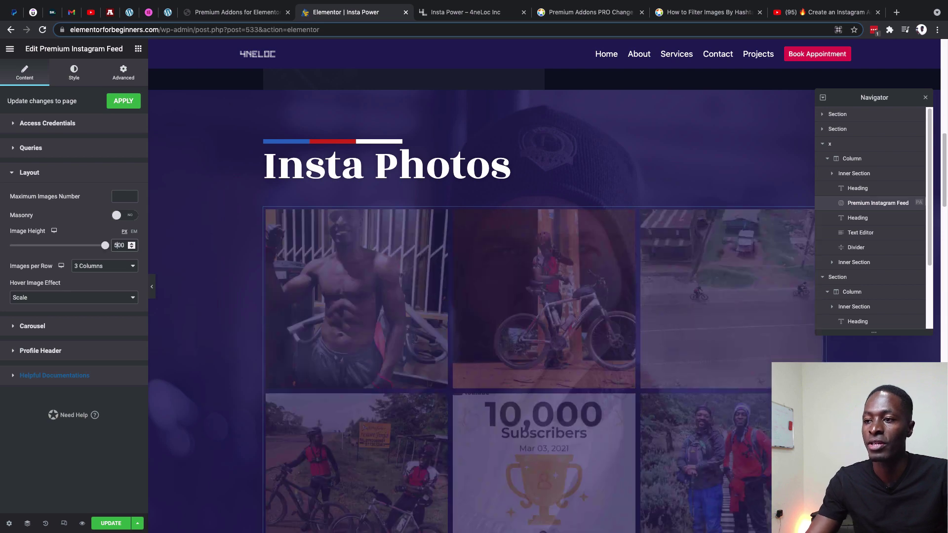
{"action": "key", "text": "BackSpace"}
{"action": "type", "text": "4"}
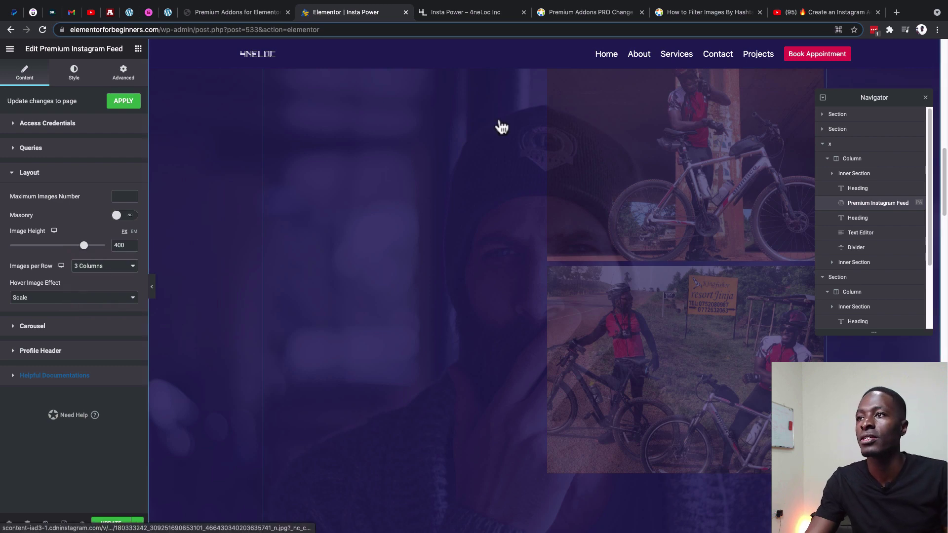
{"action": "left_click", "coordinate": [507, 11]}
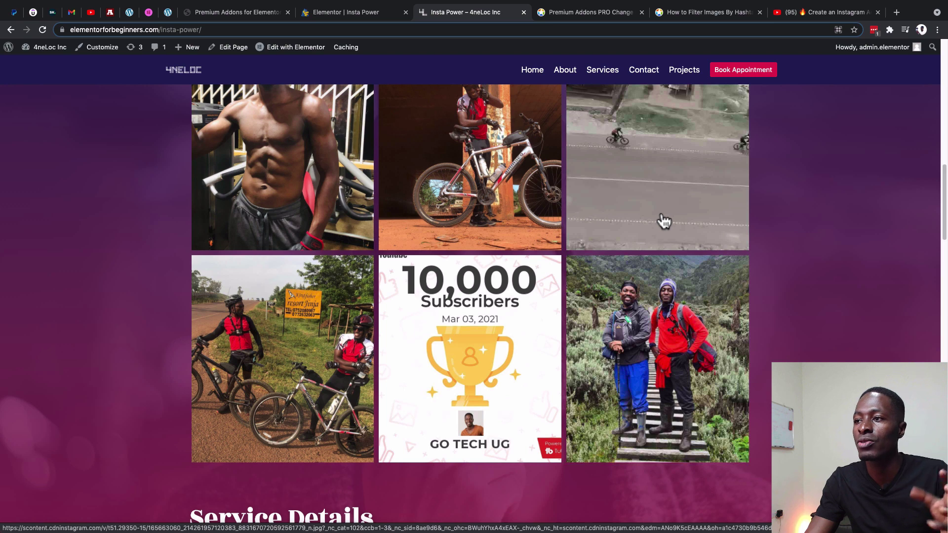
- Keep Scale as the hover effect, check the Photo Box hover CSS filter (saturation 30), and update the page
{"action": "left_click", "coordinate": [363, 14]}
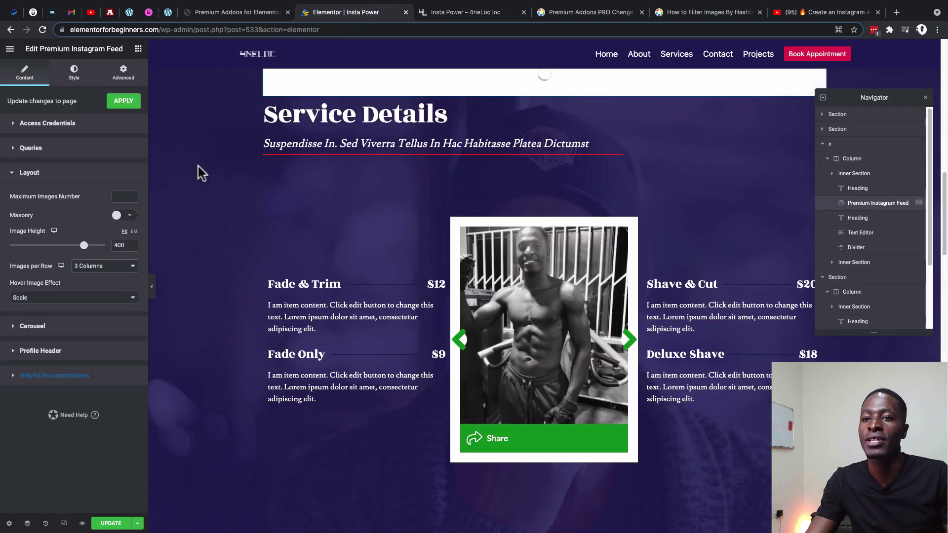
{"action": "left_click", "coordinate": [41, 299]}
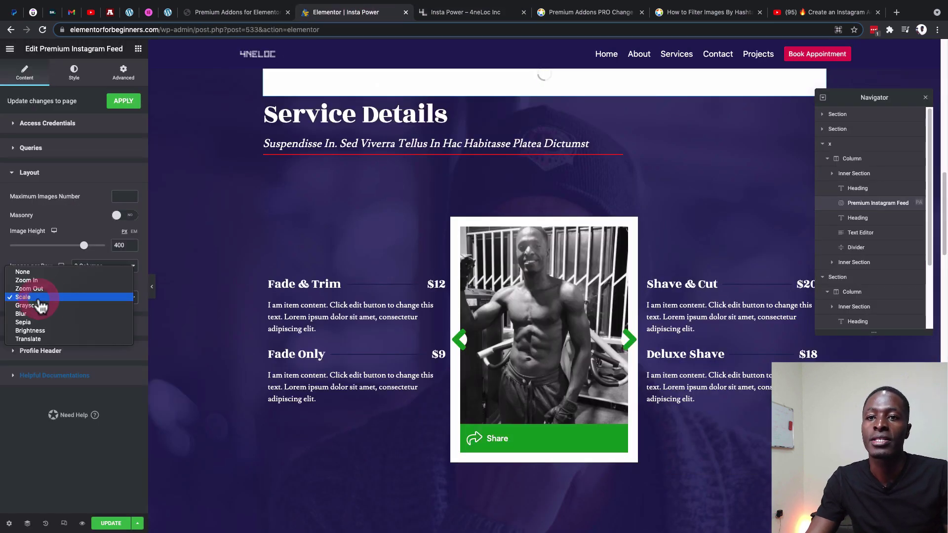
{"action": "left_click", "coordinate": [39, 302]}
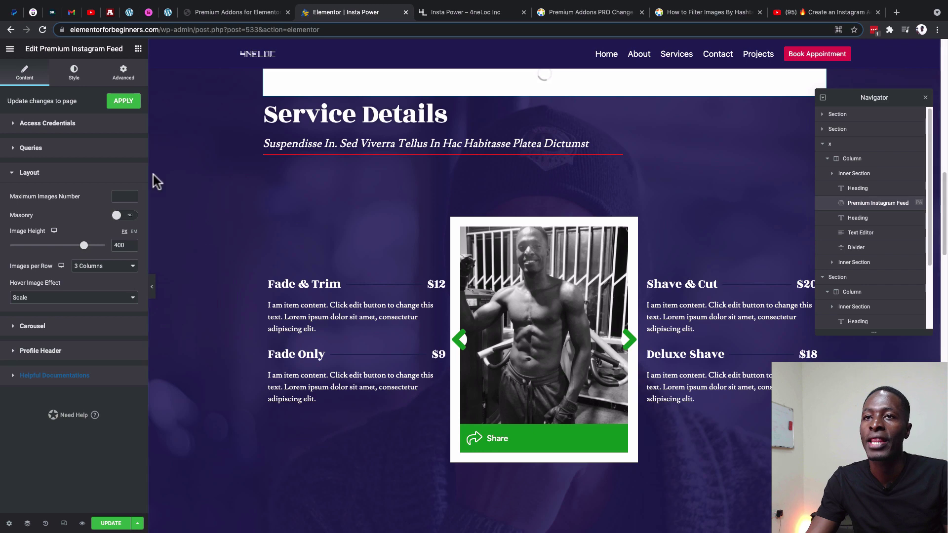
{"action": "left_click", "coordinate": [74, 79]}
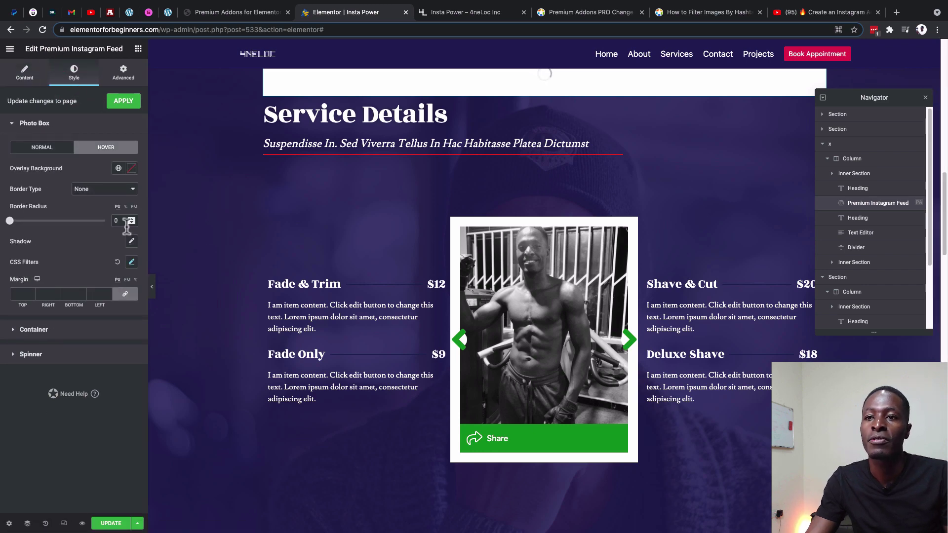
{"action": "left_click", "coordinate": [131, 262]}
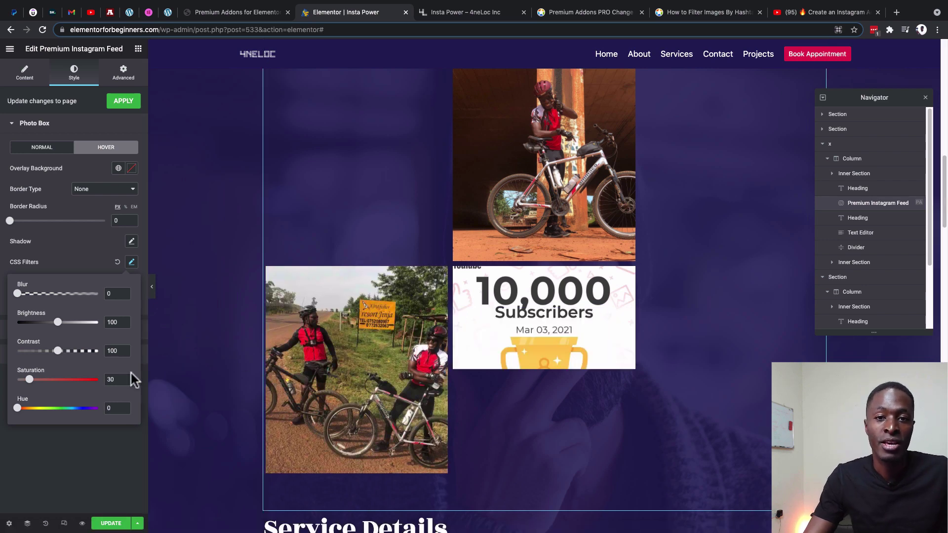
{"action": "left_click", "coordinate": [95, 423]}
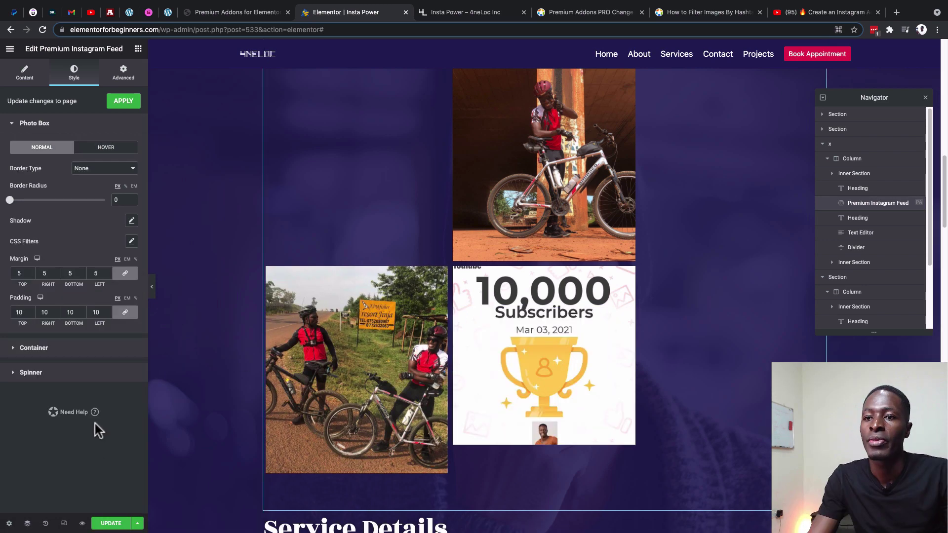
{"action": "left_click", "coordinate": [120, 524]}
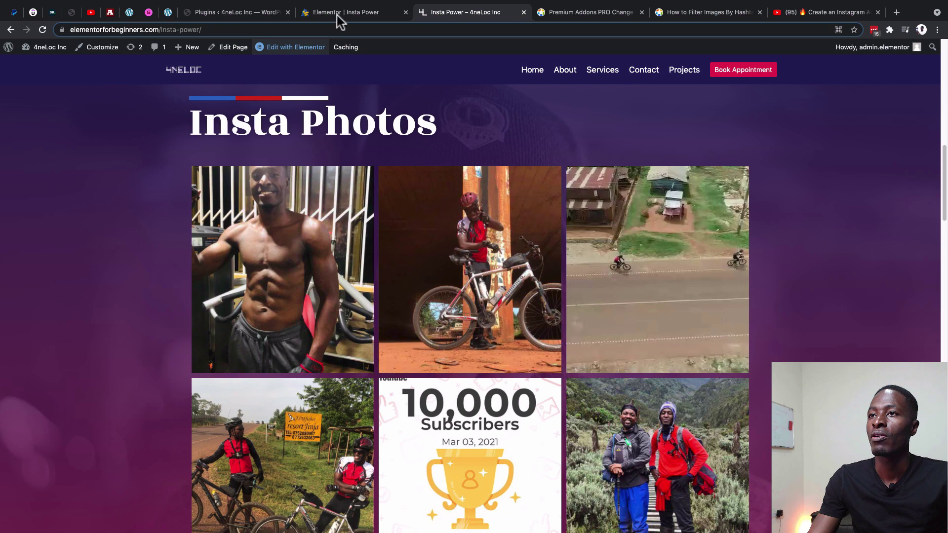
- Select the Insta Photos feed widget in the editor and open its Style settings
{"action": "left_click", "coordinate": [337, 14]}
{"action": "scroll", "coordinate": [475, 292], "scroll_direction": "down", "scroll_amount": 10}
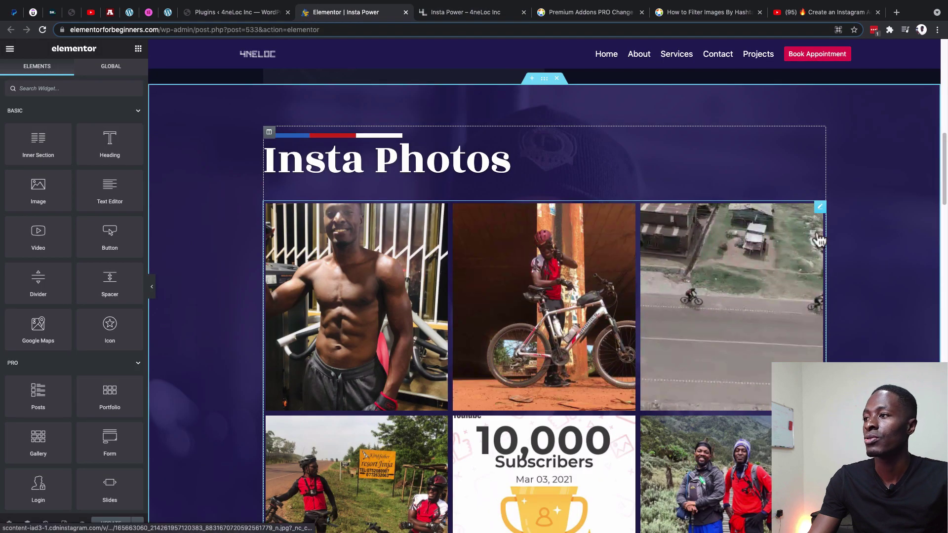
{"action": "left_click", "coordinate": [820, 207]}
{"action": "left_click", "coordinate": [80, 78]}
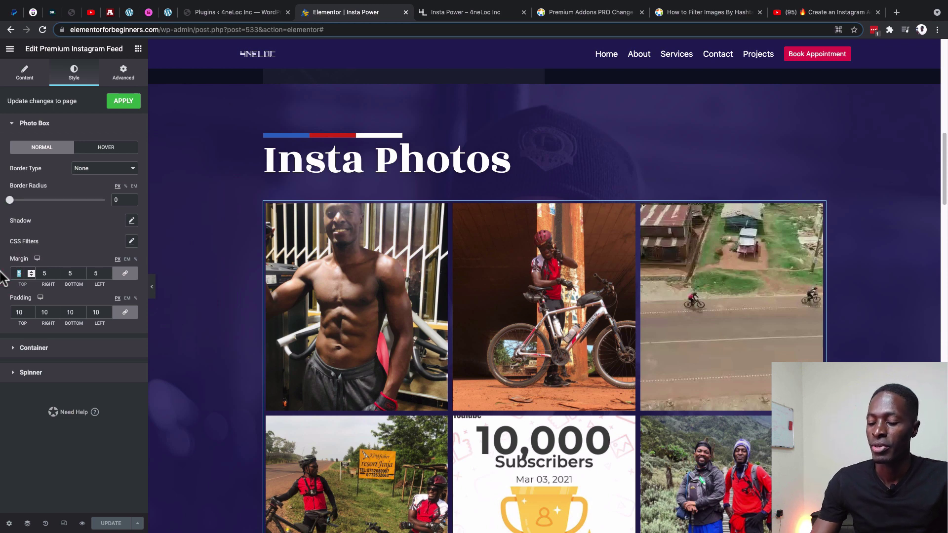
- Try Photo Box margins of 10 and 2, then set them back to 5
{"action": "type", "text": "10"}
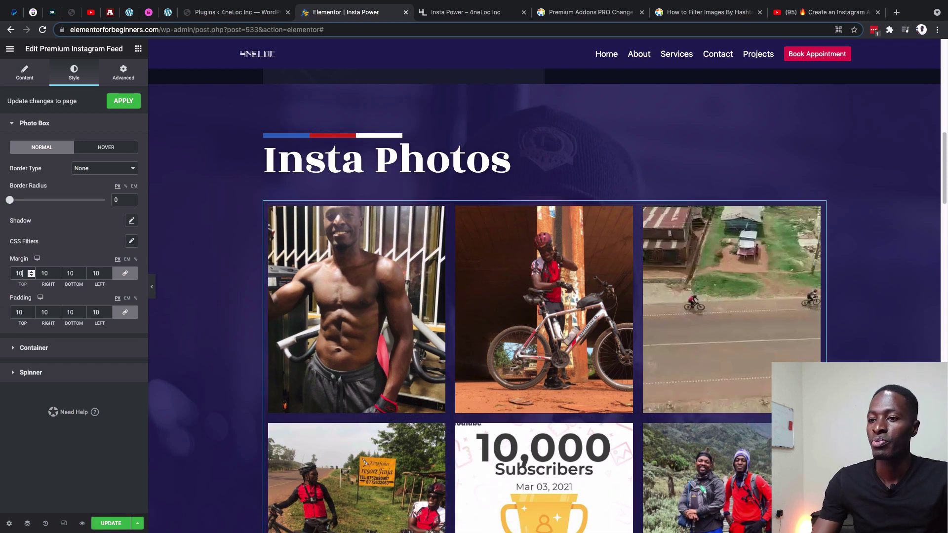
{"action": "key", "text": "BackSpace"}
{"action": "type", "text": "2"}
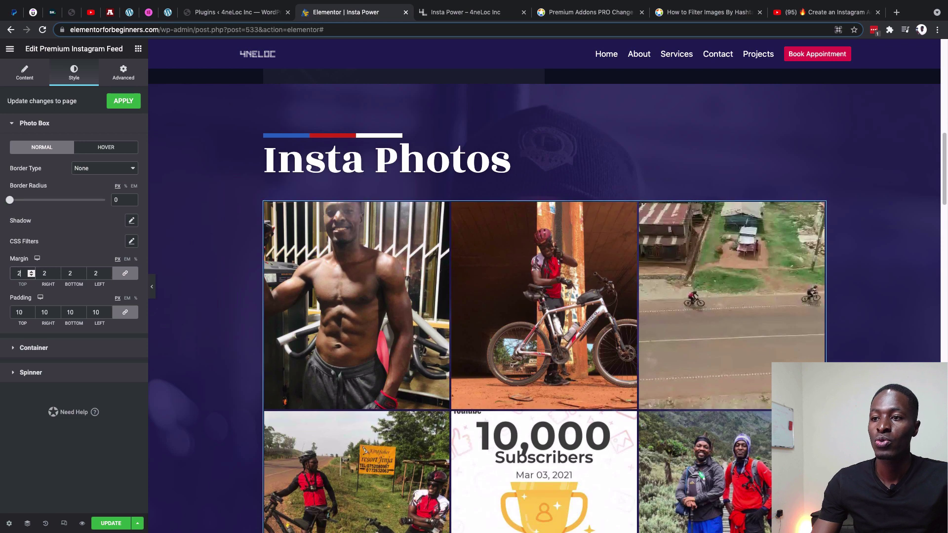
{"action": "key", "text": "Up"}
{"action": "key", "text": "Up"}
{"action": "key", "text": "Up"}
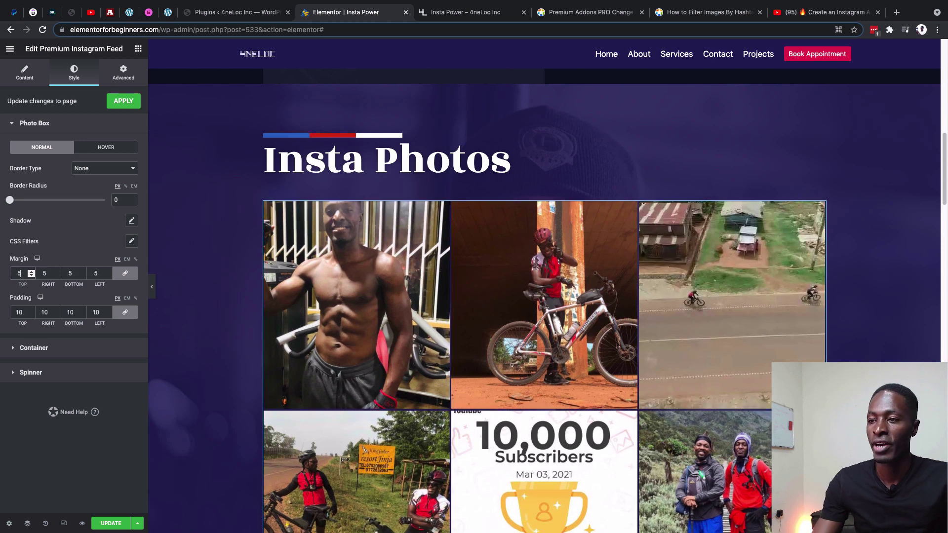
{"action": "scroll", "coordinate": [200, 305], "scroll_direction": "down", "scroll_amount": 3}
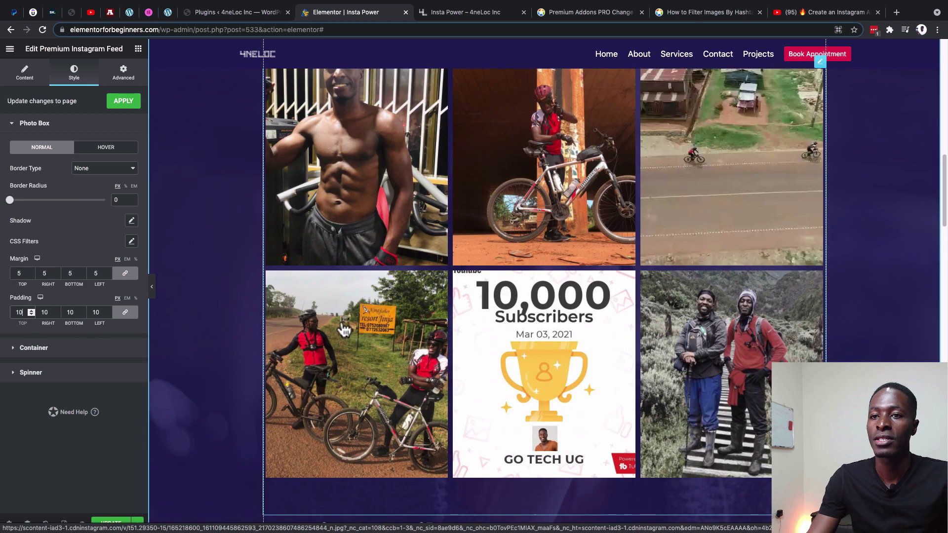
{"action": "scroll", "coordinate": [201, 305], "scroll_direction": "down", "scroll_amount": 5}
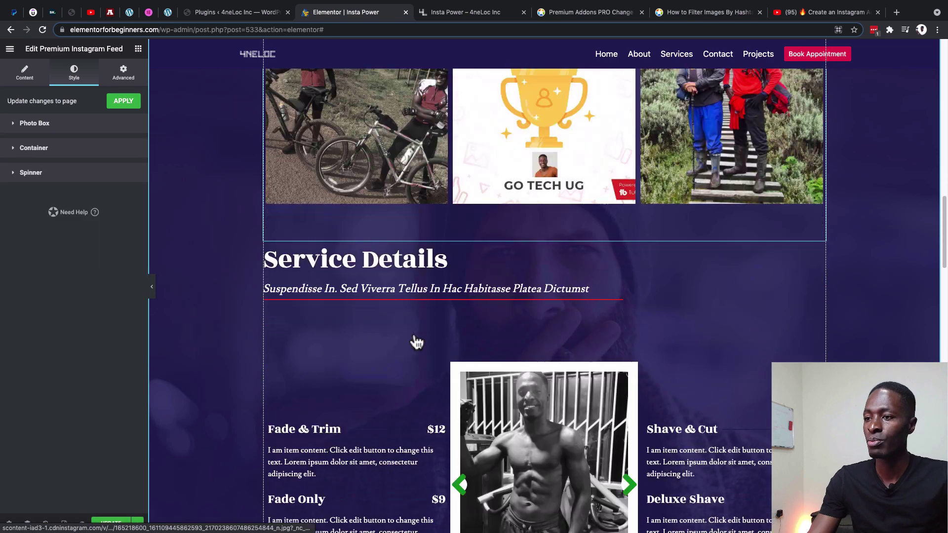
{"action": "scroll", "coordinate": [420, 318], "scroll_direction": "down", "scroll_amount": 3}
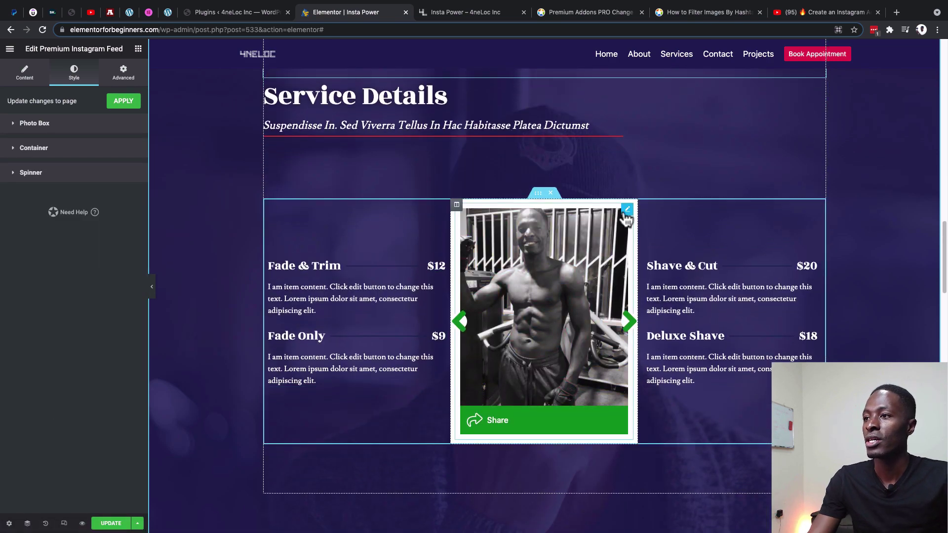
- In the Service Details carousel's Layout settings, keep one image per row
{"action": "left_click", "coordinate": [627, 211]}
{"action": "left_click", "coordinate": [37, 349]}
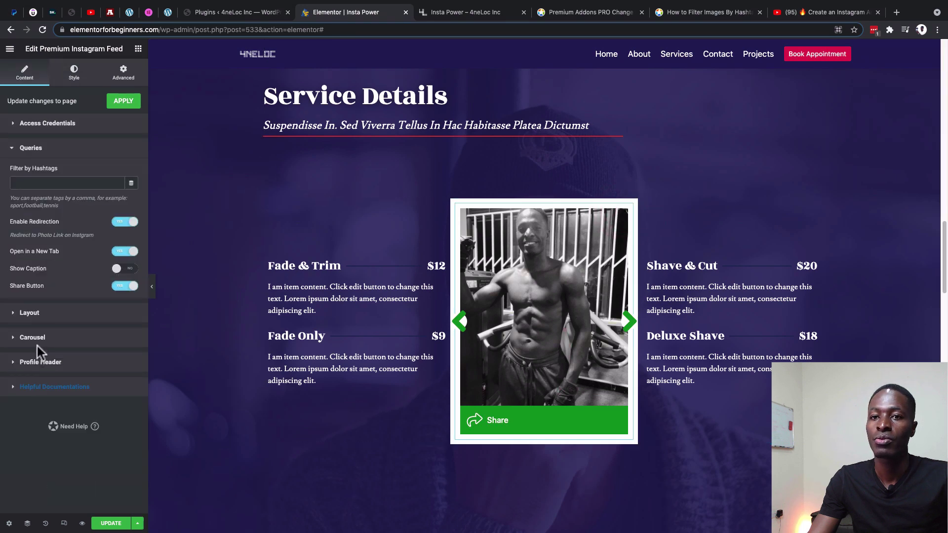
{"action": "left_click", "coordinate": [29, 313]}
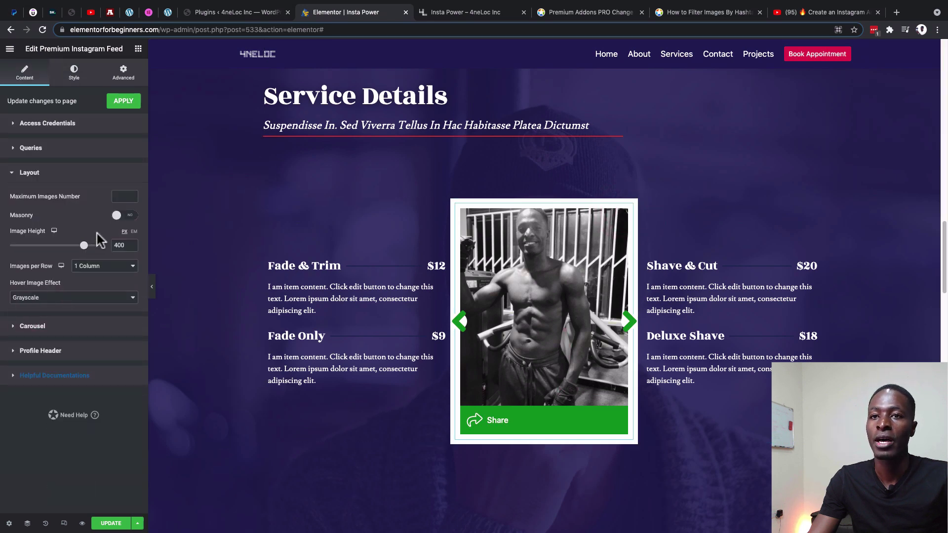
{"action": "left_click", "coordinate": [94, 266]}
{"action": "left_click", "coordinate": [91, 265]}
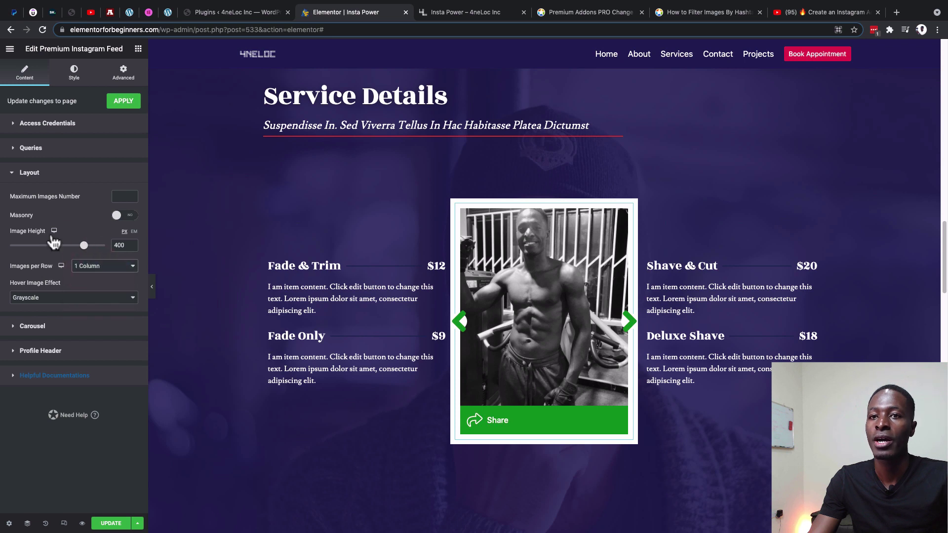
- Try a 500 px image height, then restore it to 400 px
{"action": "double_click", "coordinate": [118, 245]}
{"action": "type", "text": "500"}
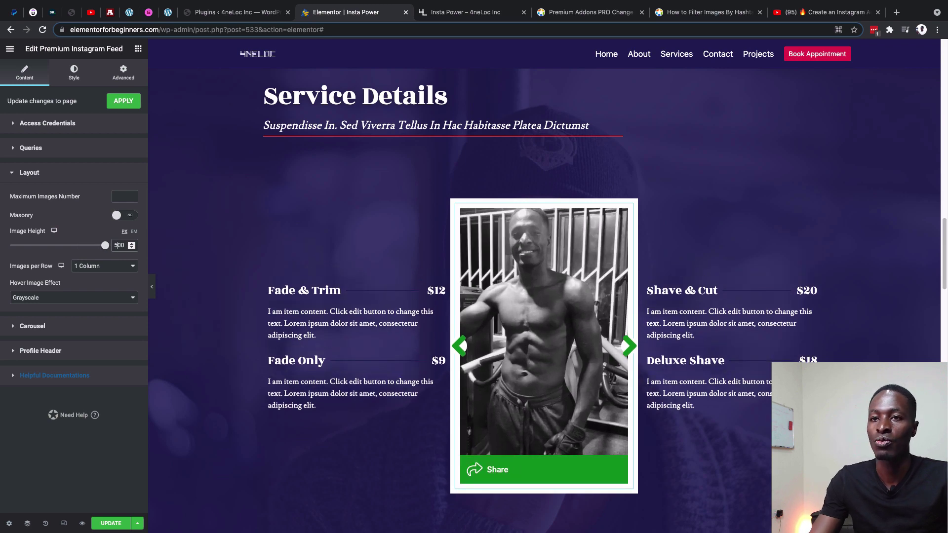
{"action": "key", "text": "BackSpace"}
{"action": "type", "text": "4"}
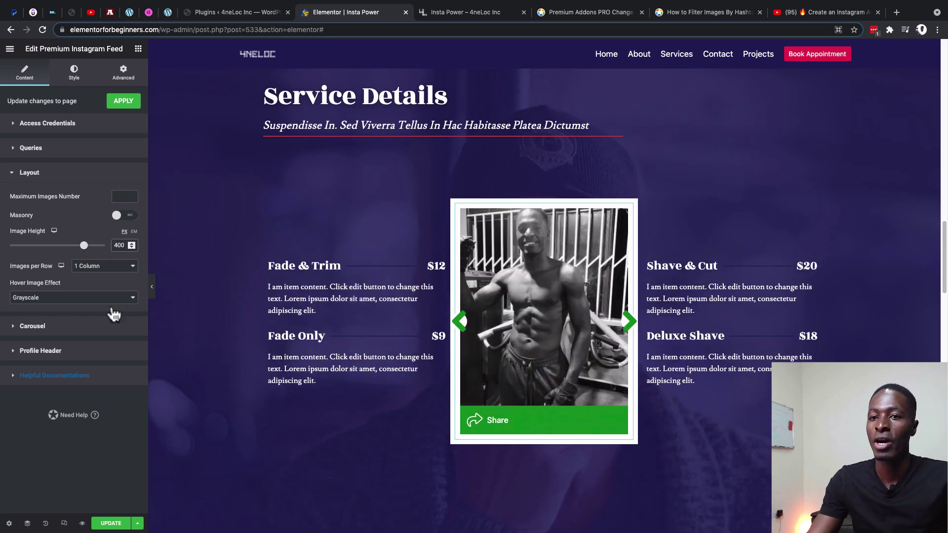
{"action": "left_click", "coordinate": [74, 326]}
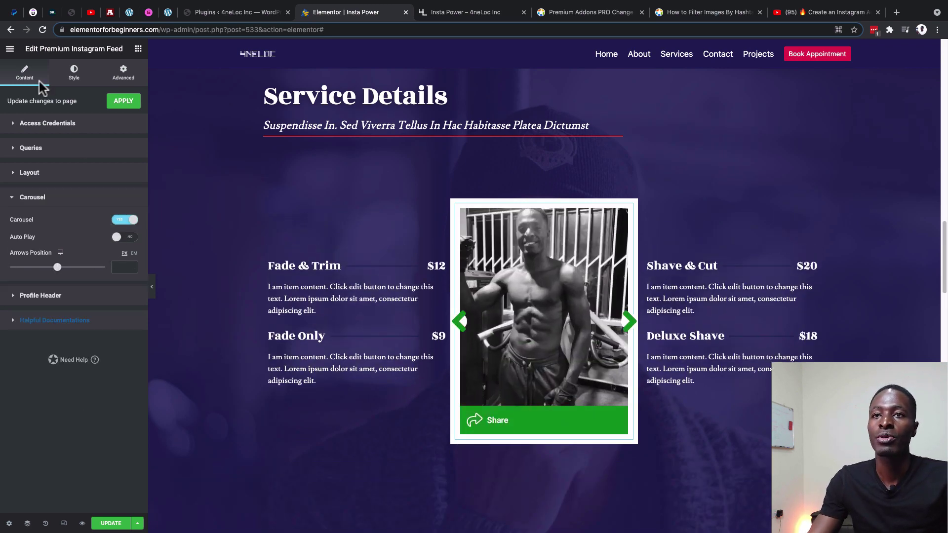
{"action": "left_click", "coordinate": [74, 73]}
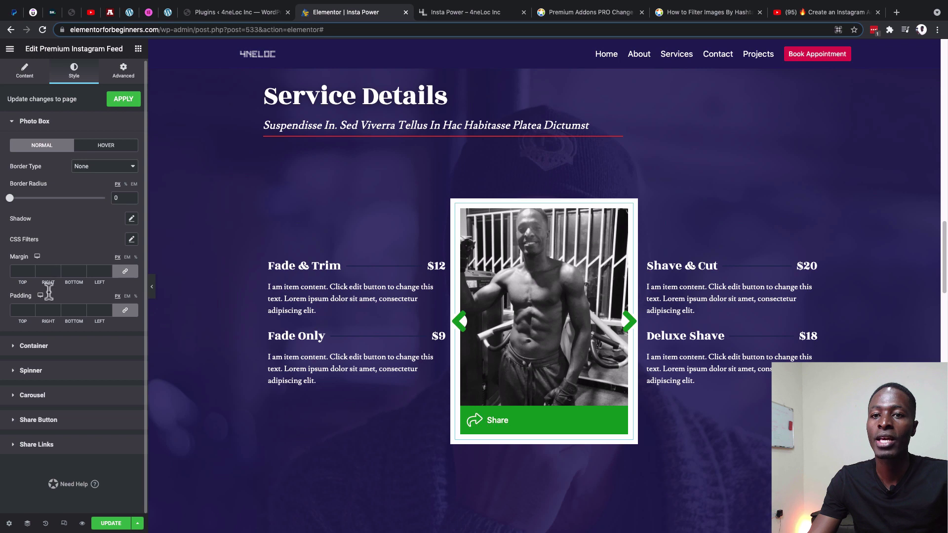
- Shrink the carousel's navigation arrow size from 70 to about 63 px
{"action": "left_click", "coordinate": [38, 395]}
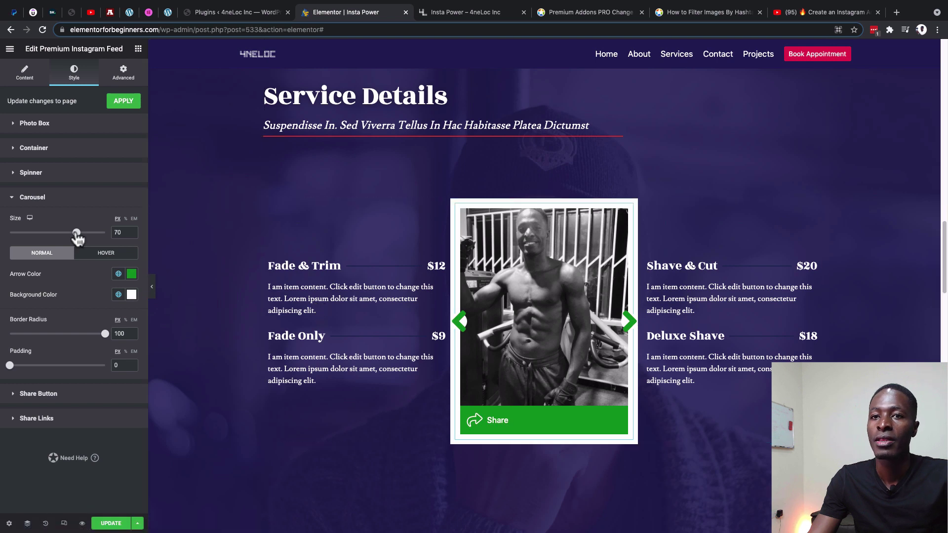
{"action": "mouse_move", "coordinate": [76, 233]}
{"action": "left_mouse_down"}
{"action": "mouse_move", "coordinate": [24, 242]}
{"action": "mouse_move", "coordinate": [69, 249]}
{"action": "left_mouse_up"}
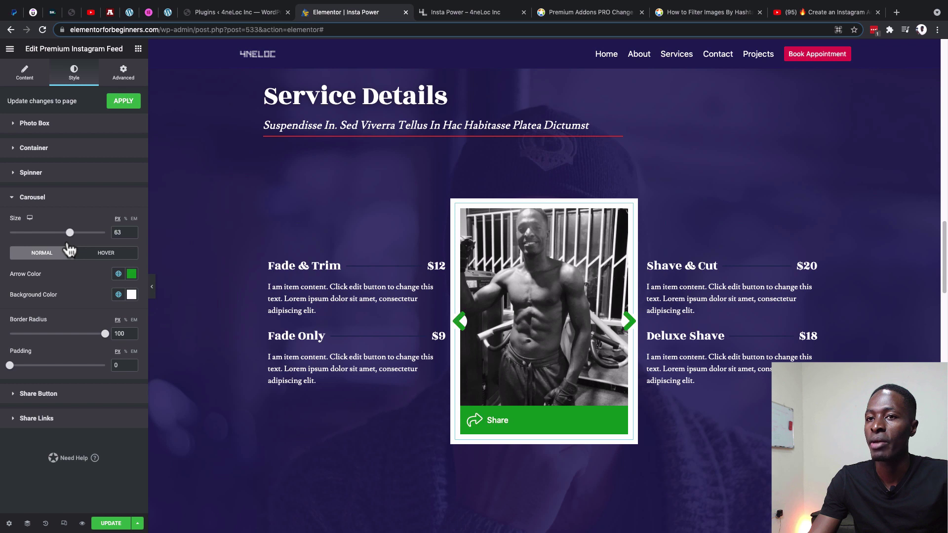
{"action": "left_click_drag", "start_coordinate": [69, 249], "coordinate": [68, 250]}
{"action": "left_click", "coordinate": [118, 233]}
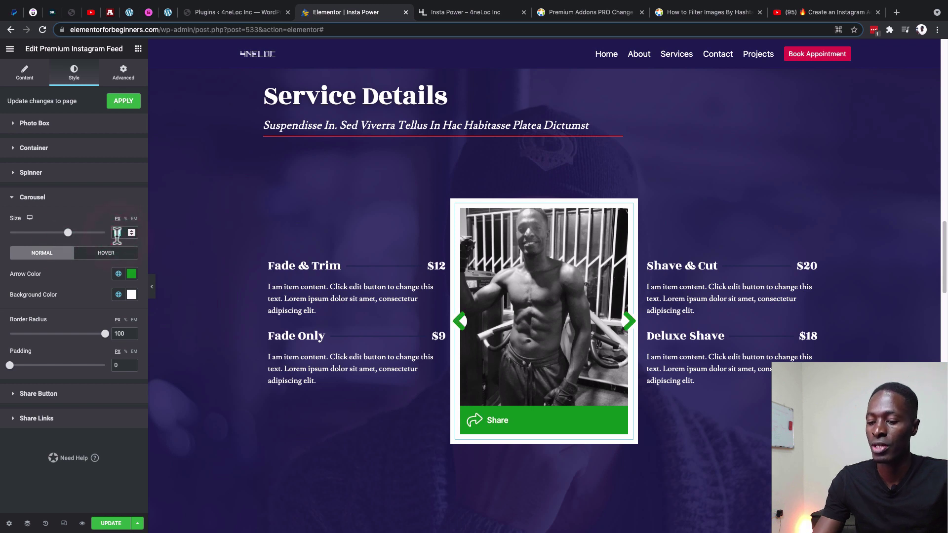
{"action": "left_click", "coordinate": [492, 428]}
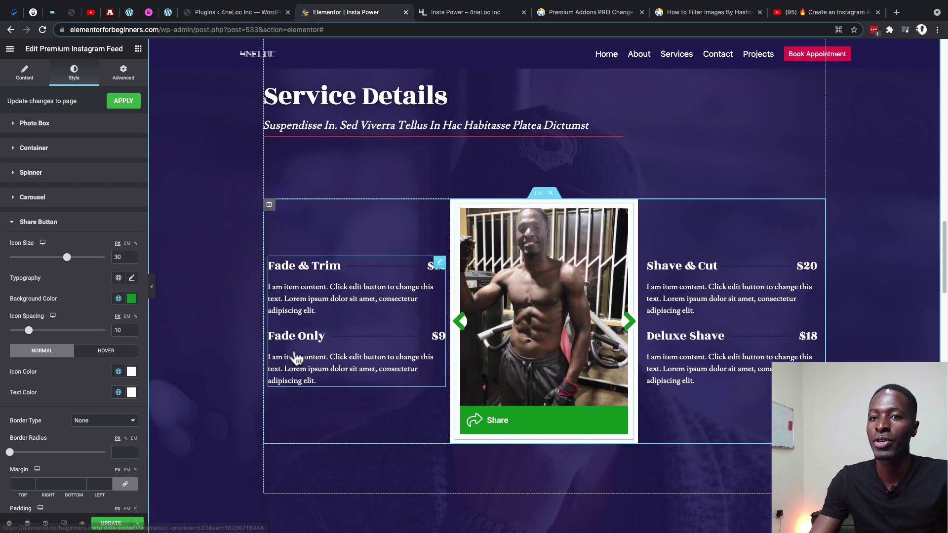
- Try a 50 px share icon size, settle on 30 px, and test the Share button
{"action": "scroll", "coordinate": [122, 307], "scroll_direction": "down", "scroll_amount": 3}
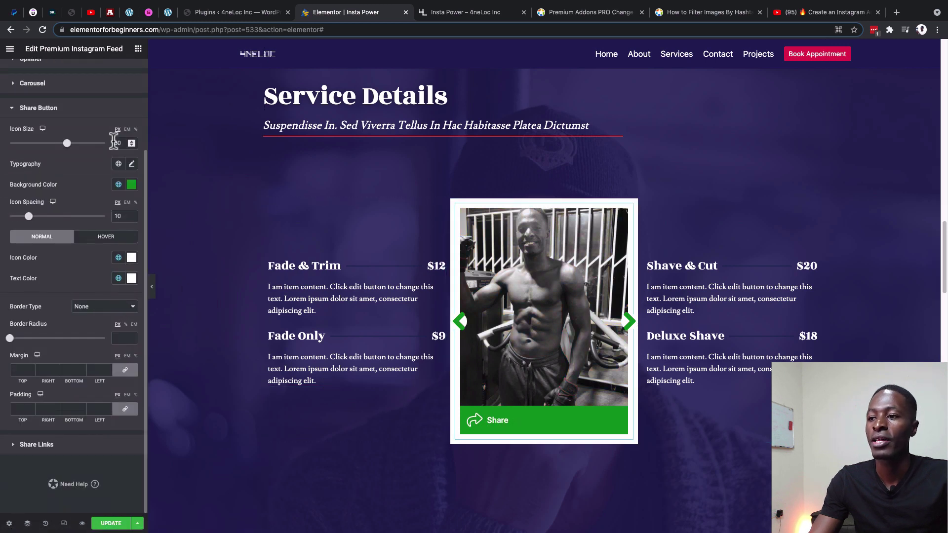
{"action": "left_click_drag", "start_coordinate": [121, 142], "coordinate": [78, 144]}
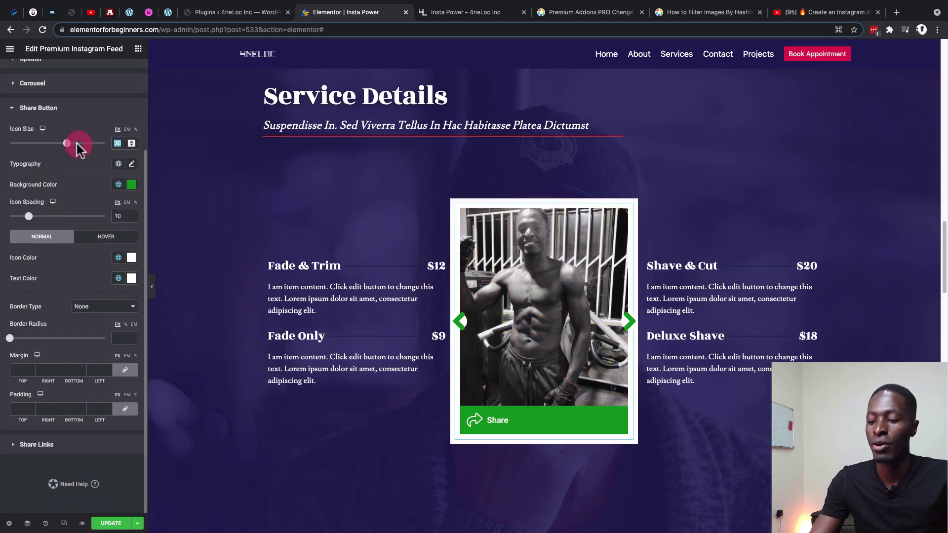
{"action": "type", "text": "50"}
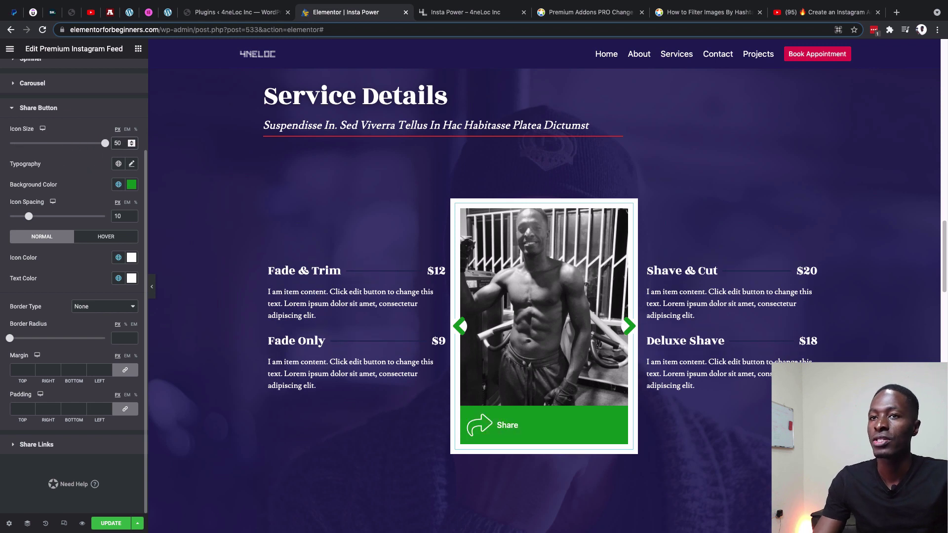
{"action": "key", "text": "BackSpace"}
{"action": "key", "text": "BackSpace"}
{"action": "type", "text": "30"}
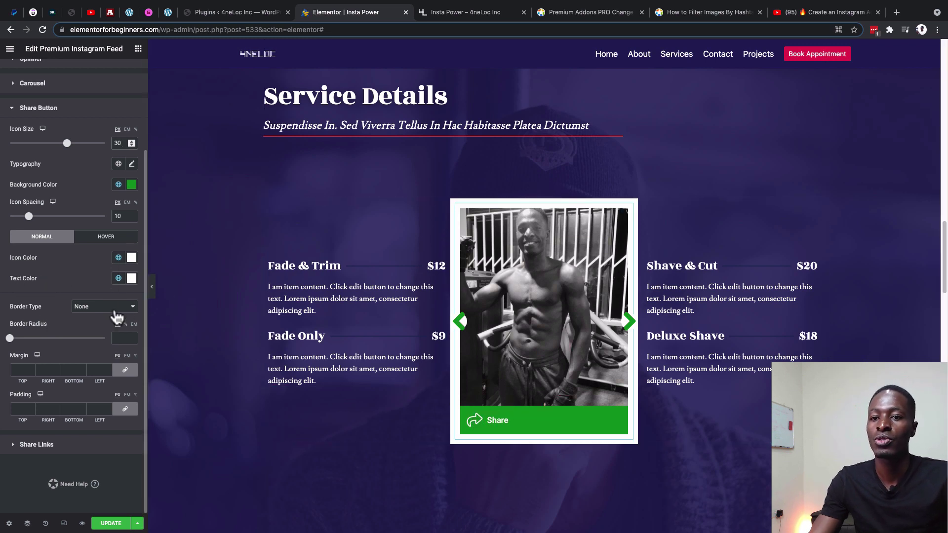
{"action": "left_click", "coordinate": [474, 422]}
{"action": "left_click", "coordinate": [30, 148]}
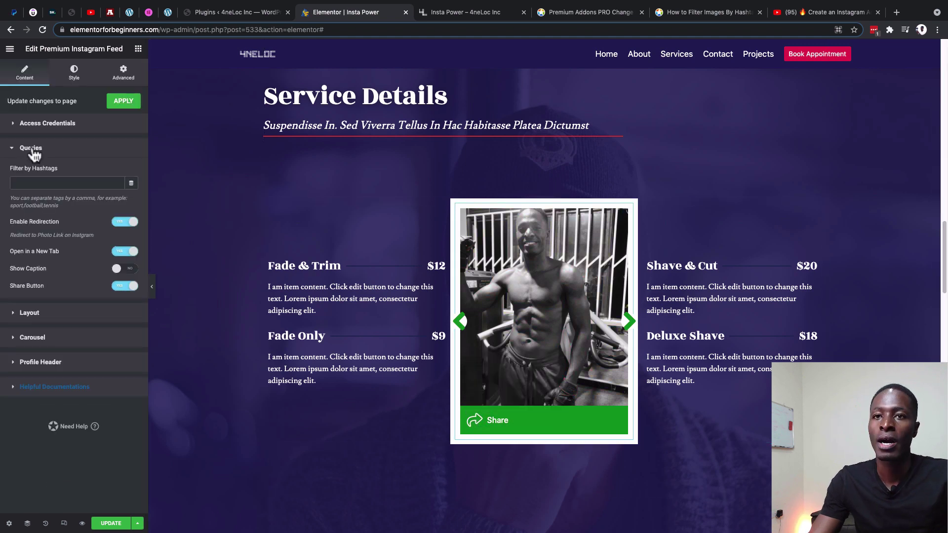
- Switch the feed's Share Button off, then back on to YES
{"action": "left_click", "coordinate": [118, 286]}
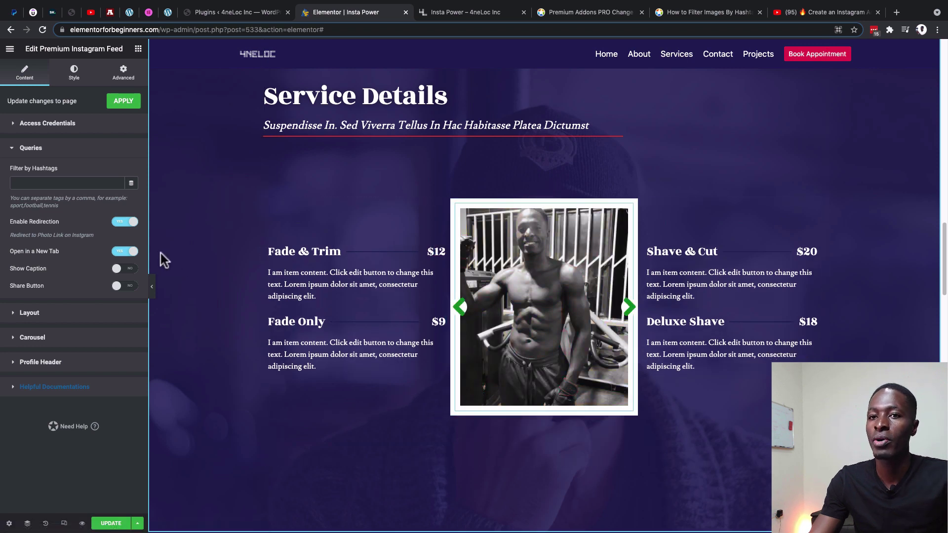
{"action": "left_click", "coordinate": [125, 287]}
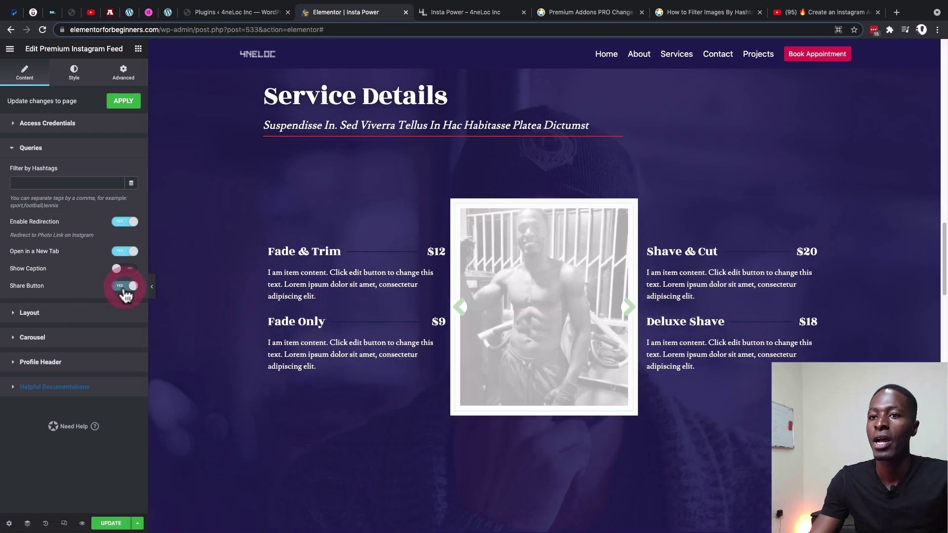
{"action": "left_click", "coordinate": [74, 74]}
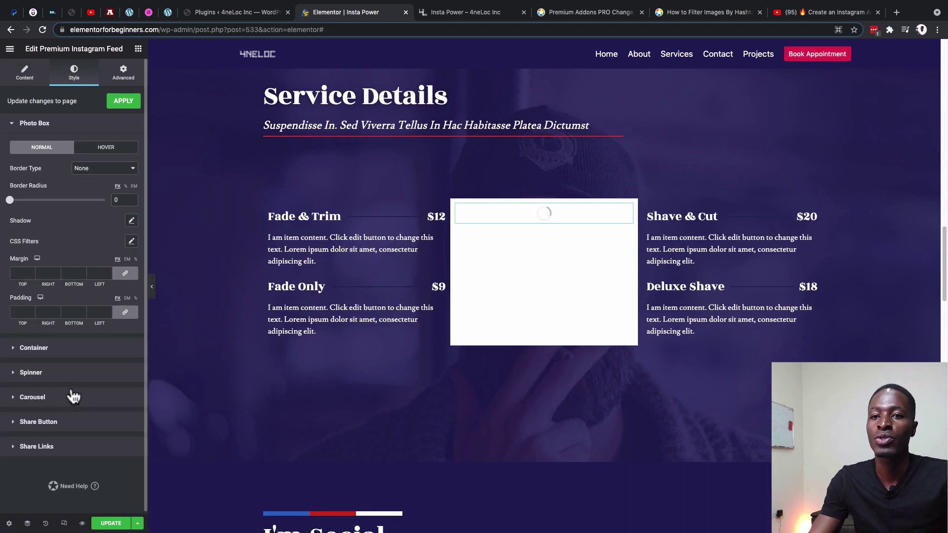
- Keep the Grayscale hover image effect, then select the feed's column and show its Style settings
{"action": "left_click", "coordinate": [25, 73]}
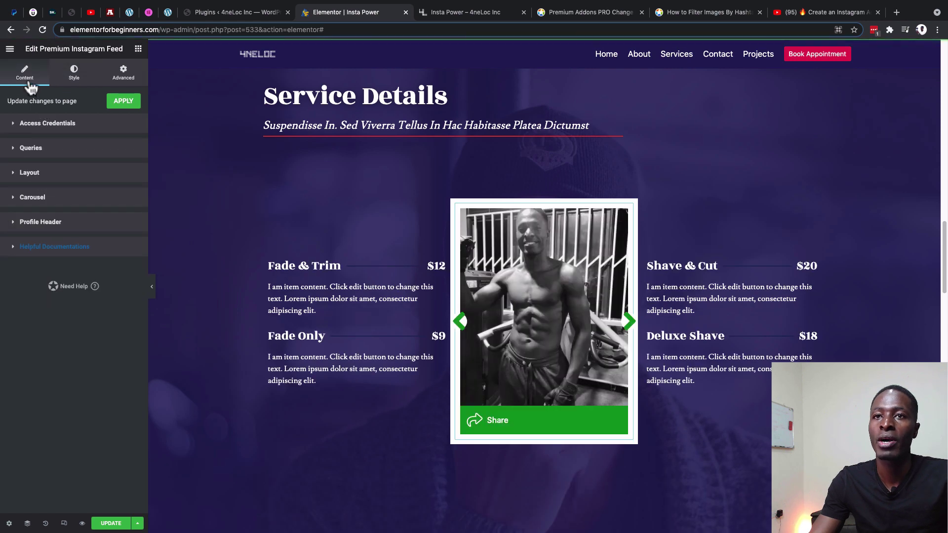
{"action": "left_click", "coordinate": [32, 180]}
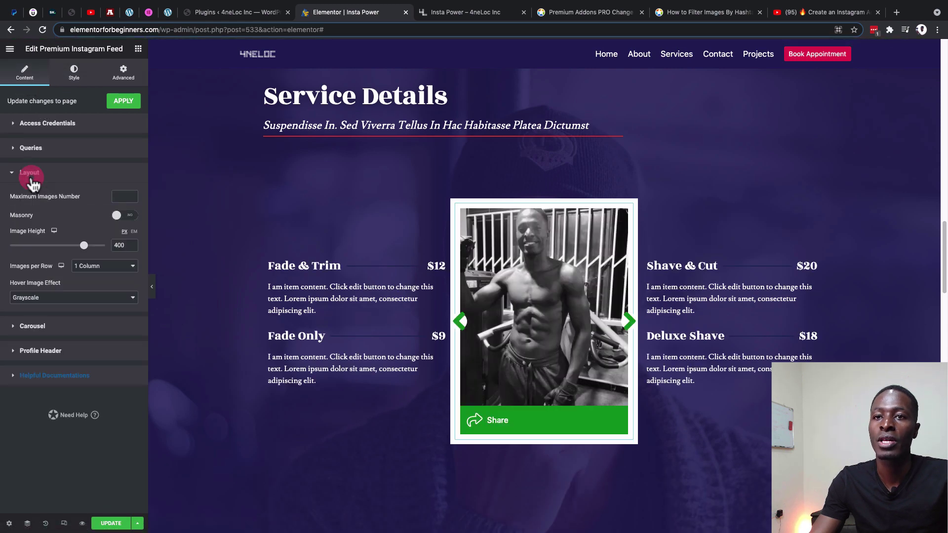
{"action": "left_click", "coordinate": [50, 298]}
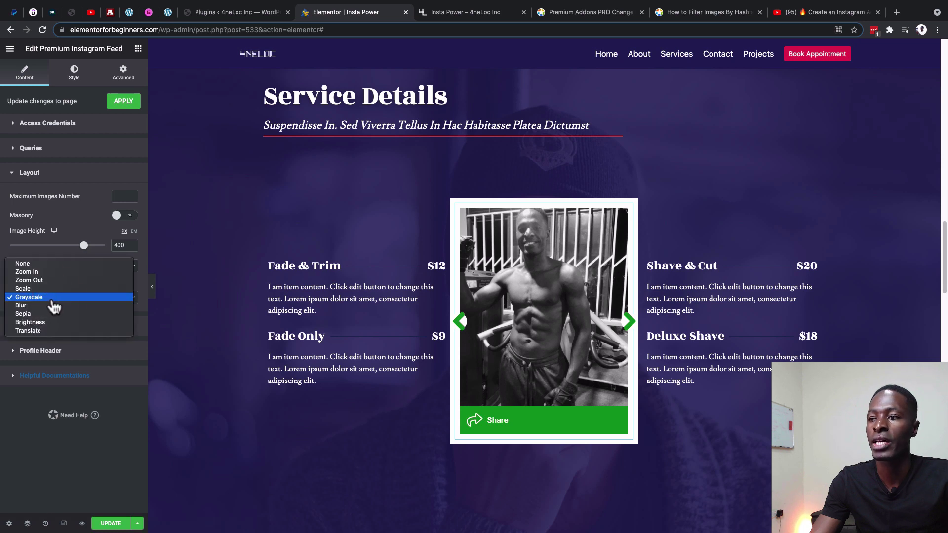
{"action": "left_click", "coordinate": [422, 388]}
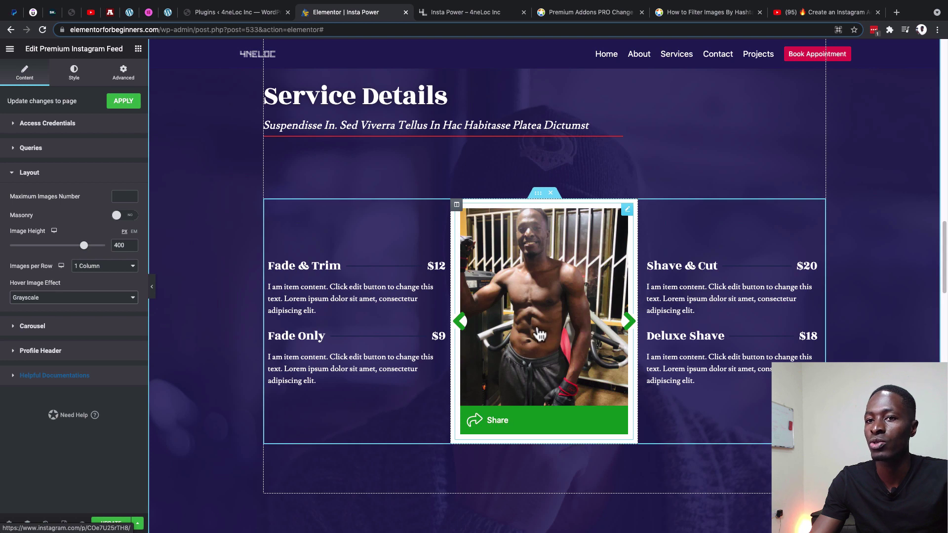
{"action": "left_click", "coordinate": [94, 298]}
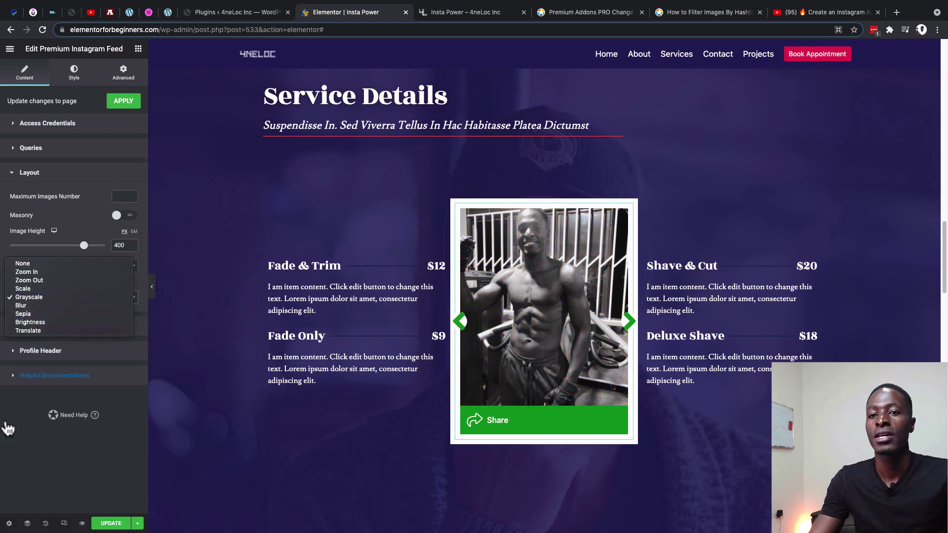
{"action": "left_click", "coordinate": [33, 425]}
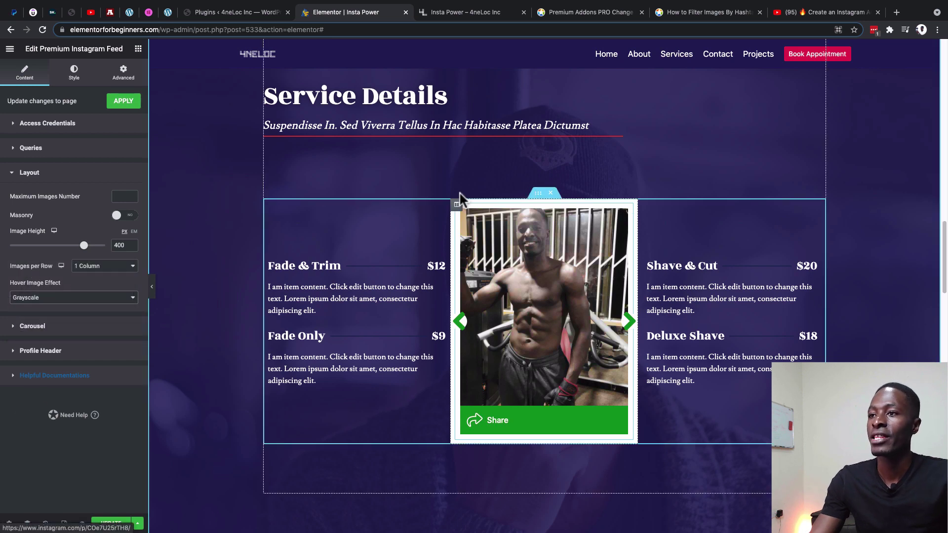
{"action": "left_click", "coordinate": [457, 212]}
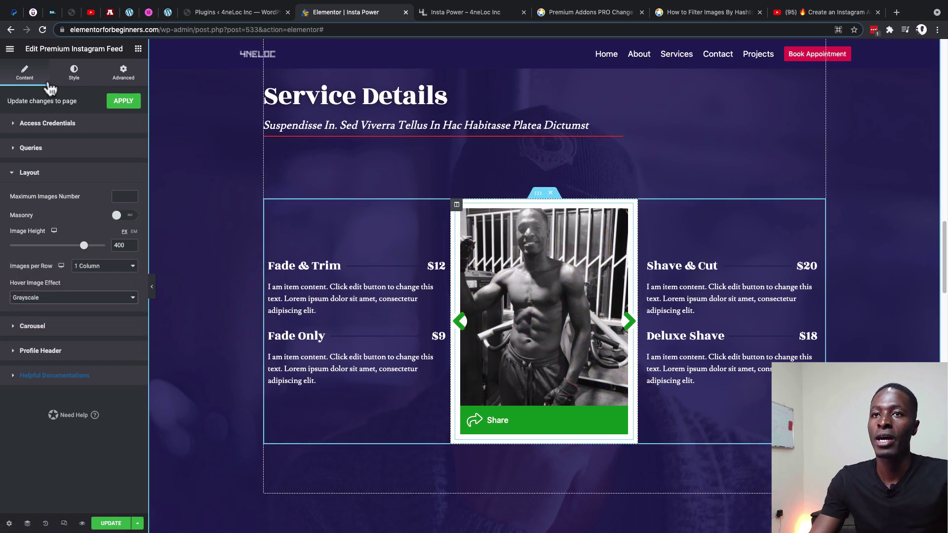
{"action": "left_click", "coordinate": [71, 77]}
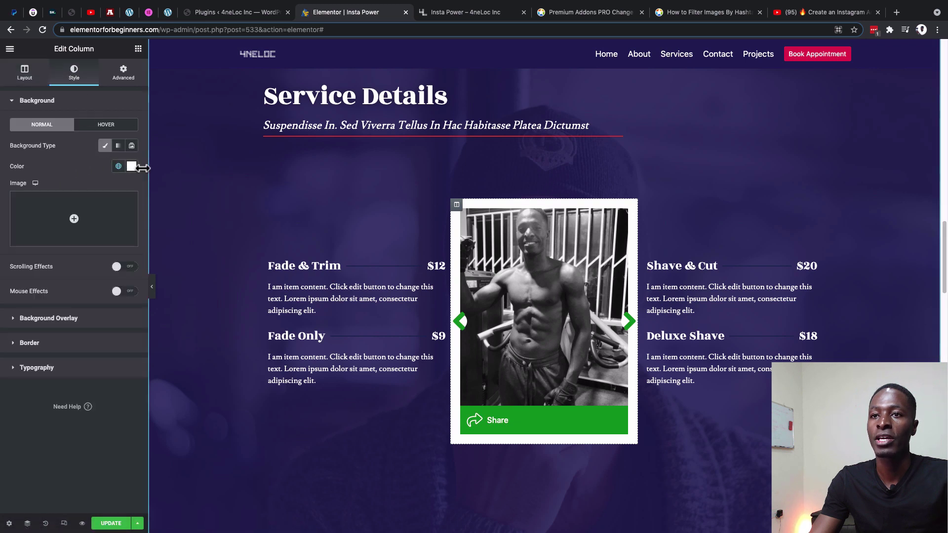
- Leave the column's white background colour unchanged, then select the I'm Social Instagram feed widget
{"action": "left_click", "coordinate": [129, 168]}
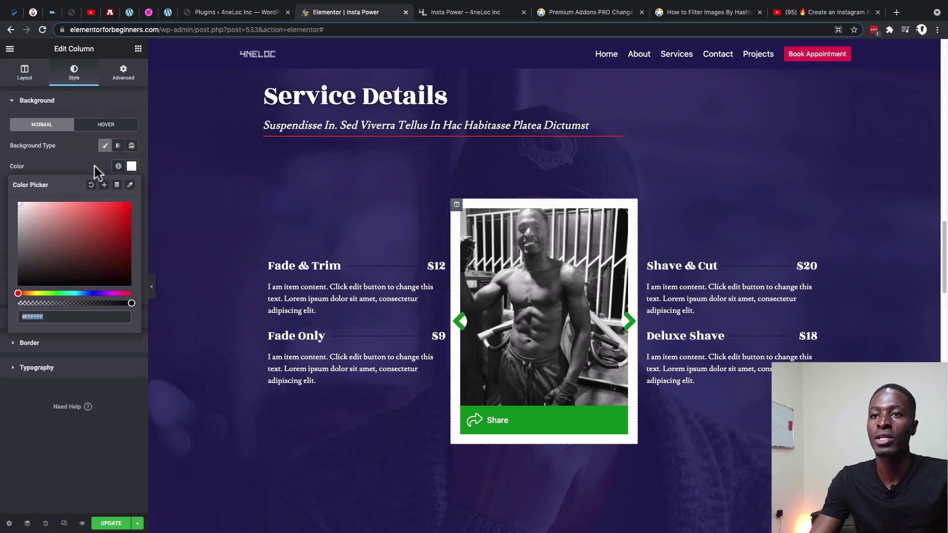
{"action": "left_click", "coordinate": [82, 165]}
{"action": "scroll", "coordinate": [443, 371], "scroll_direction": "down", "scroll_amount": 7}
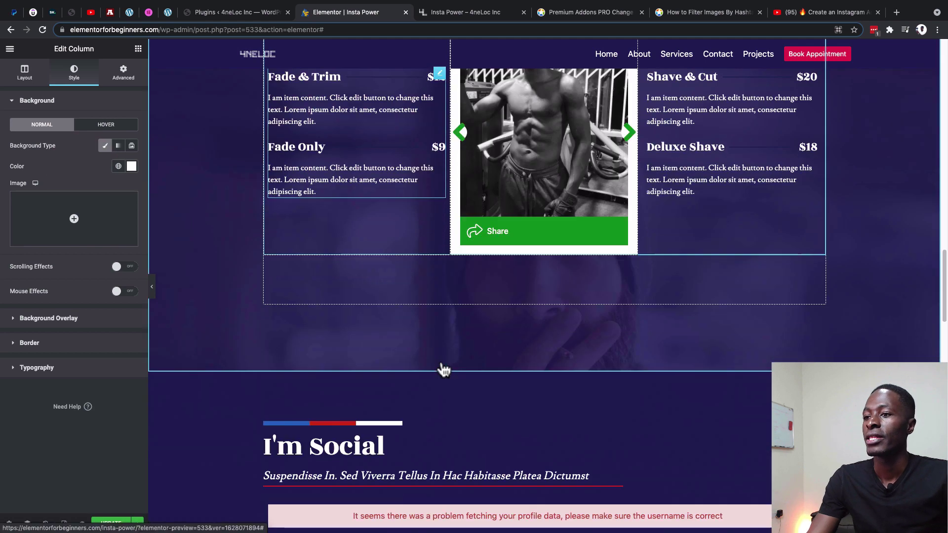
{"action": "scroll", "coordinate": [443, 368], "scroll_direction": "down", "scroll_amount": 3}
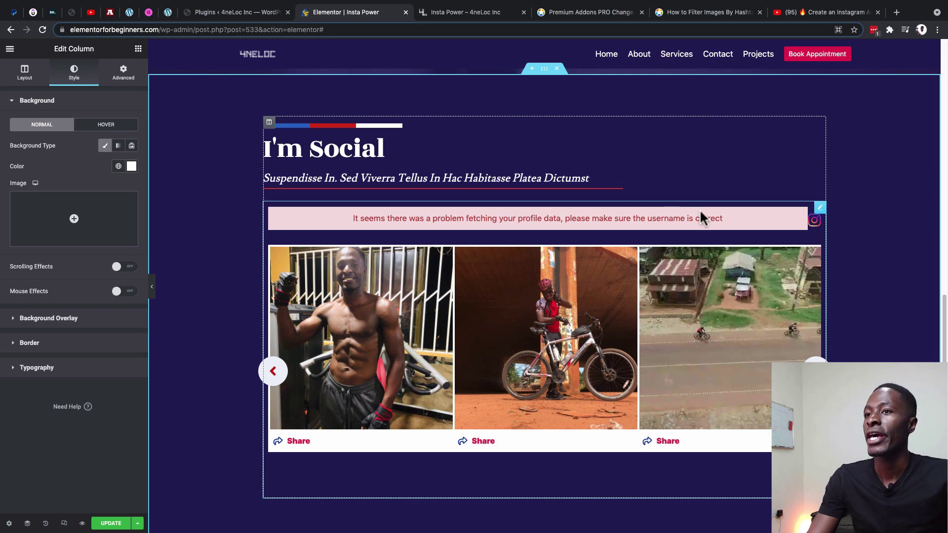
{"action": "left_click", "coordinate": [586, 221]}
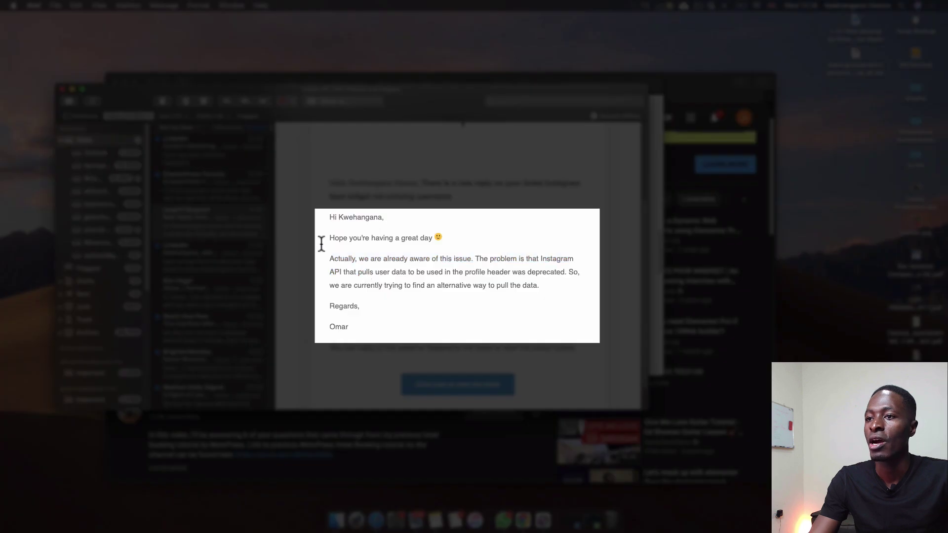
- Read the Apple Mail reply about the deprecated Instagram profile API, then return to Chrome
{"action": "left_click_drag", "start_coordinate": [326, 254], "coordinate": [368, 280]}
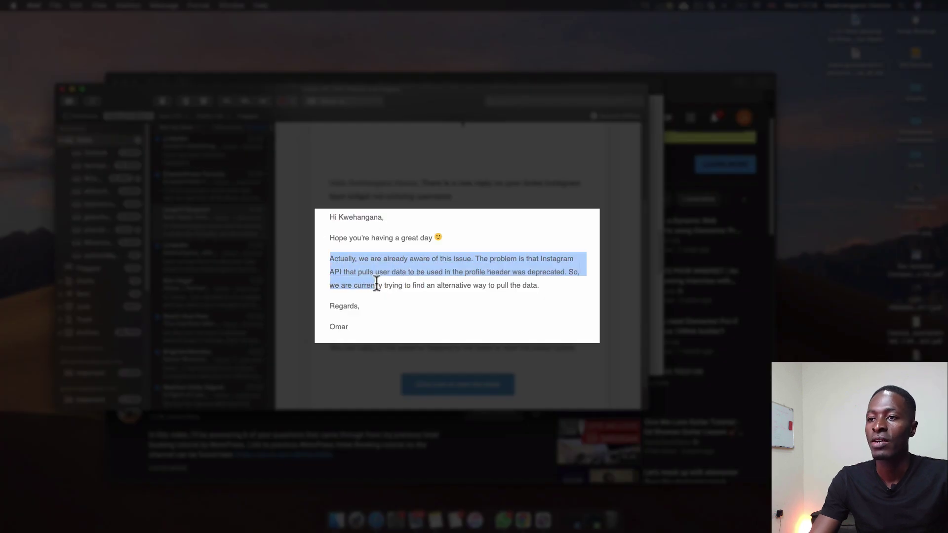
{"action": "left_click_drag", "start_coordinate": [384, 285], "coordinate": [474, 287]}
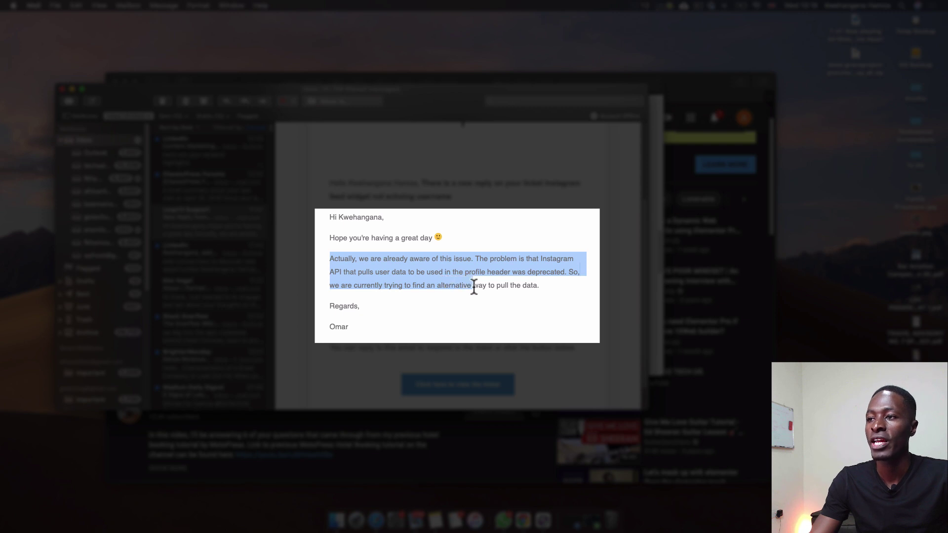
{"action": "left_click", "coordinate": [451, 340]}
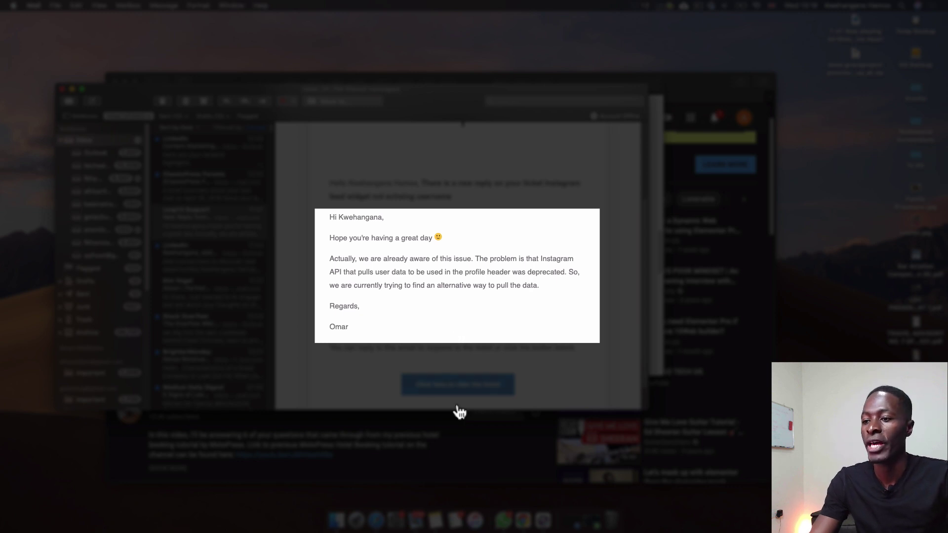
{"action": "left_click", "coordinate": [523, 521]}
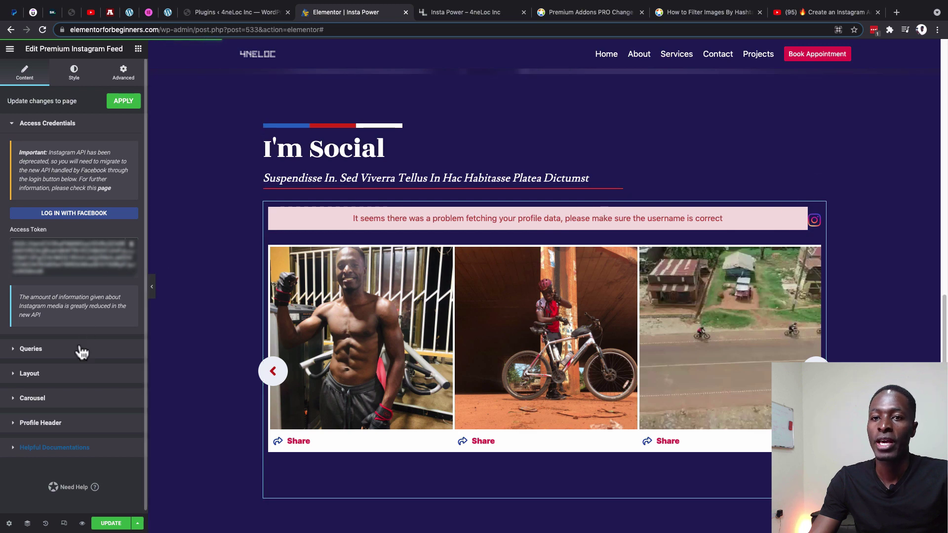
- Review the I'm Social feed's carousel settings and check its carousel on the live Insta Power page
{"action": "left_click", "coordinate": [49, 353]}
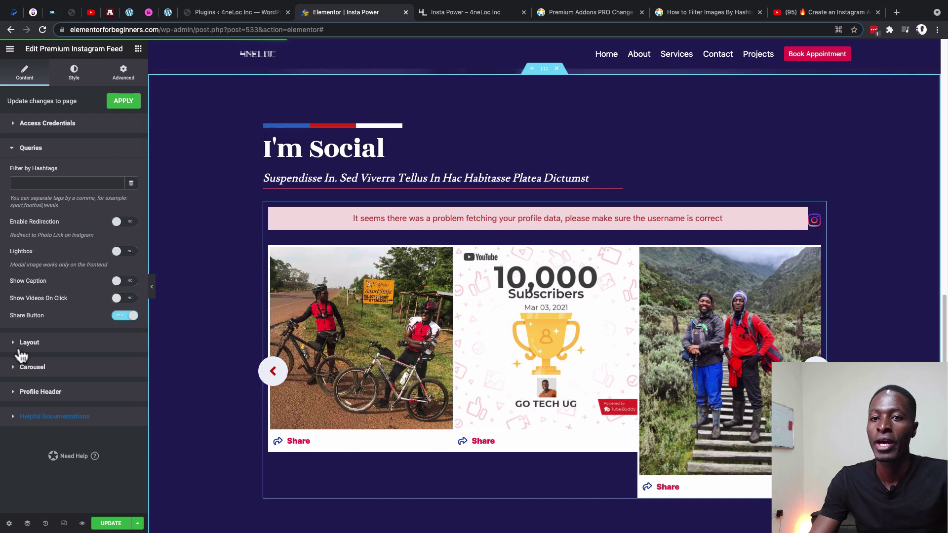
{"action": "left_click", "coordinate": [21, 345]}
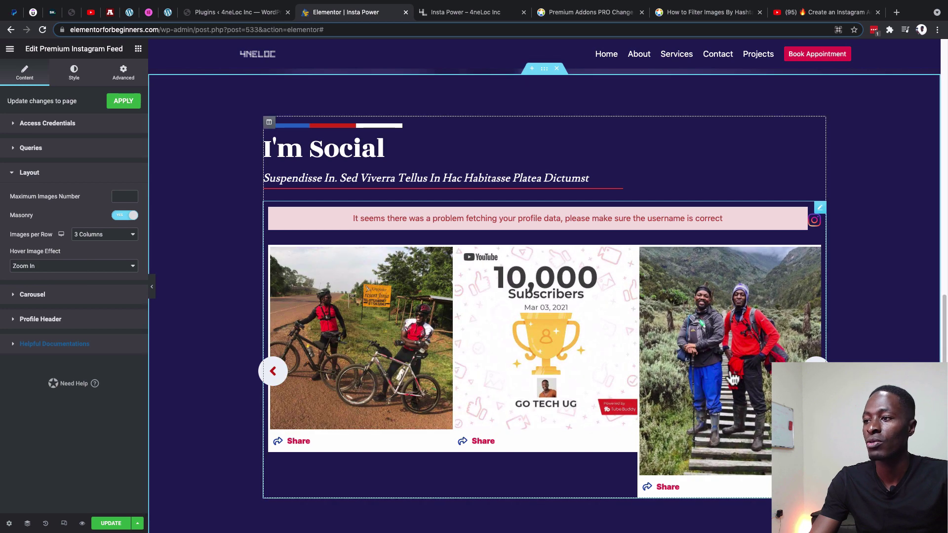
{"action": "left_click", "coordinate": [40, 292]}
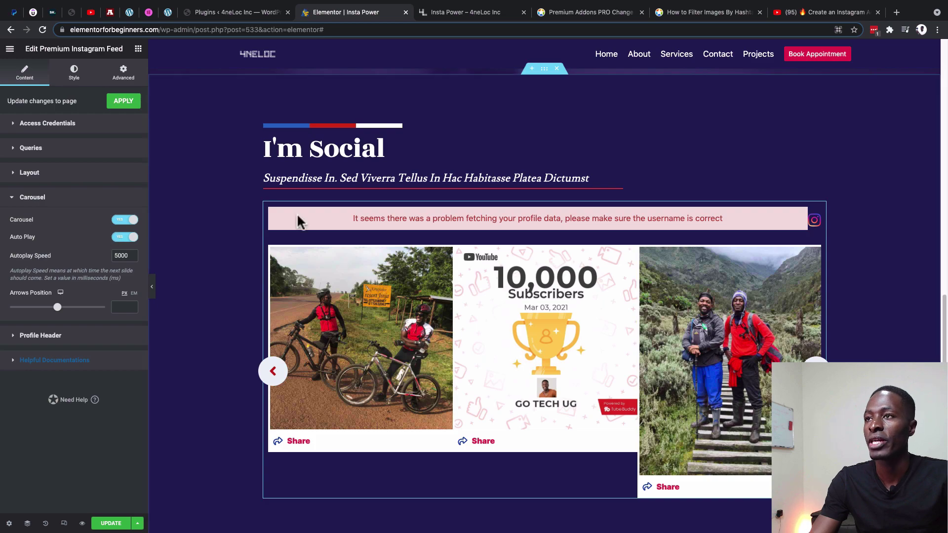
{"action": "left_click", "coordinate": [468, 12]}
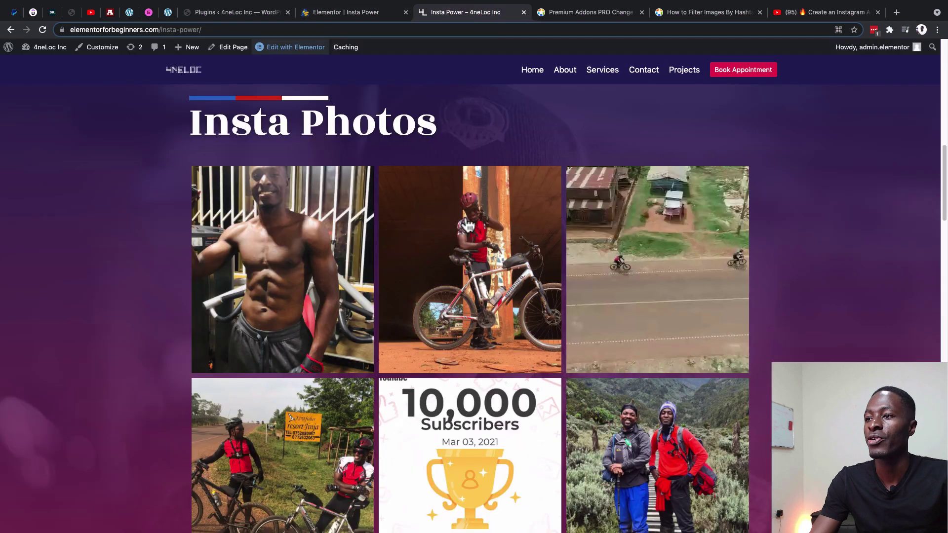
{"action": "scroll", "coordinate": [687, 443], "scroll_direction": "down", "scroll_amount": 12}
{"action": "scroll", "coordinate": [686, 437], "scroll_direction": "down", "scroll_amount": 6}
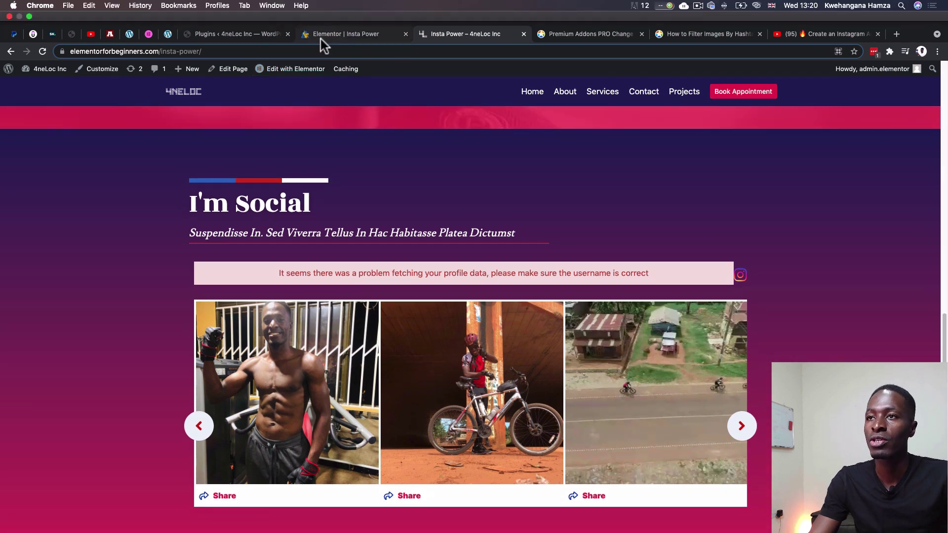
{"action": "left_click", "coordinate": [326, 13]}
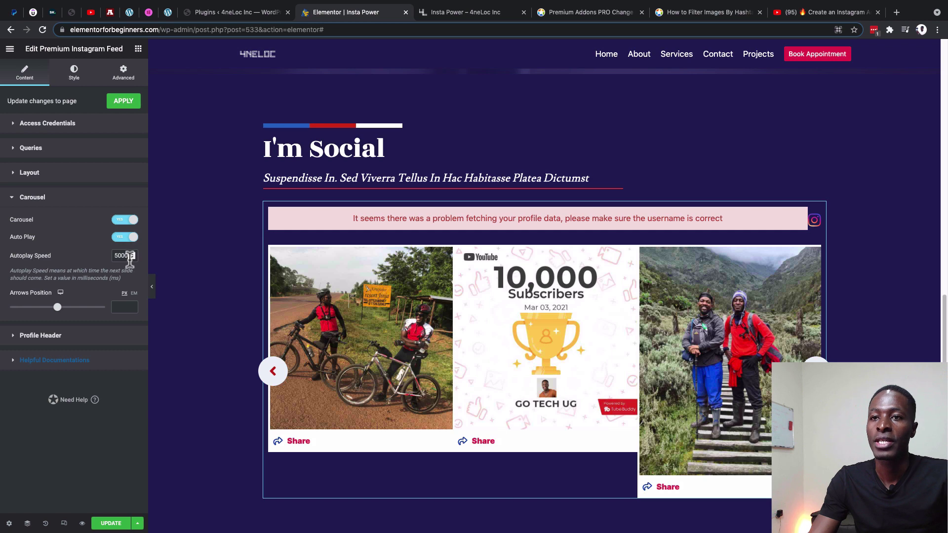
- Switch the I'm Social feed's Profile Header to NO, removing the fetch error
{"action": "left_click", "coordinate": [54, 338]}
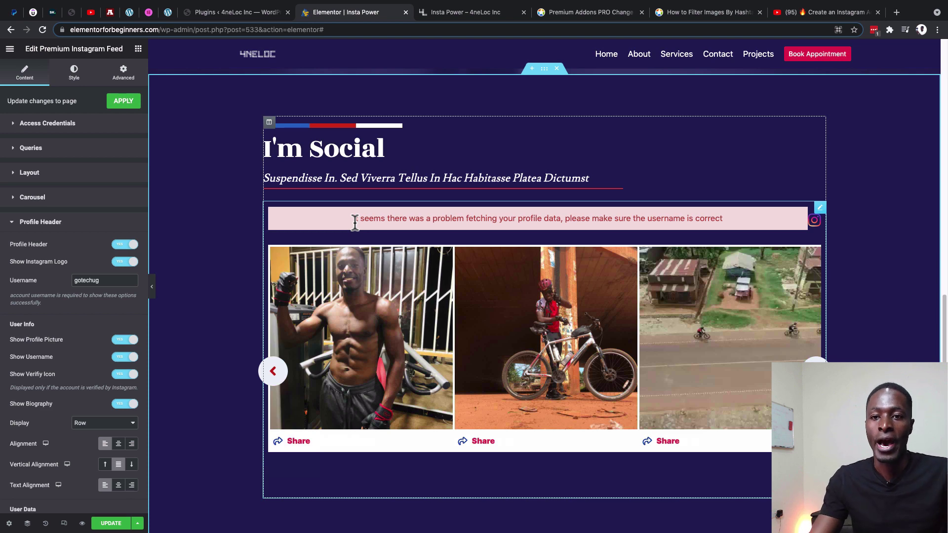
{"action": "scroll", "coordinate": [42, 271], "scroll_direction": "down", "scroll_amount": 2}
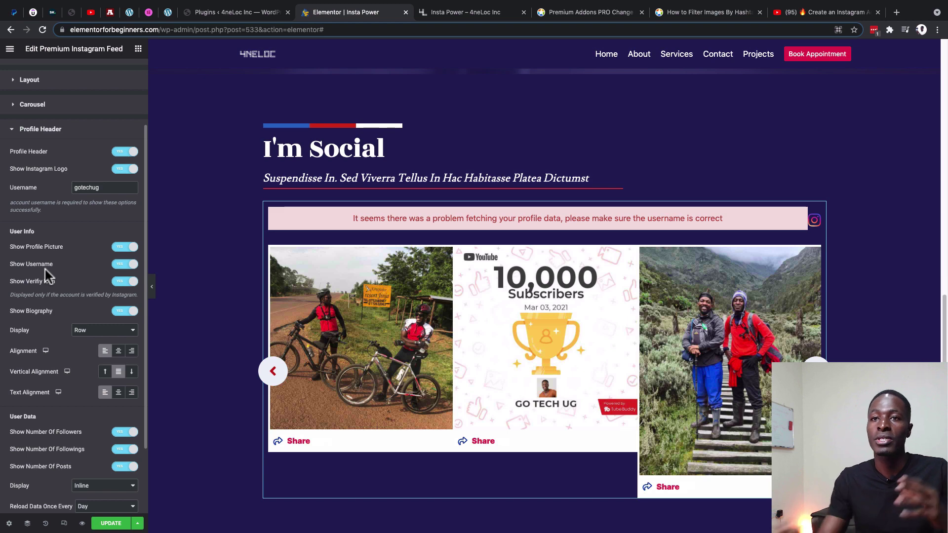
{"action": "left_click", "coordinate": [118, 151]}
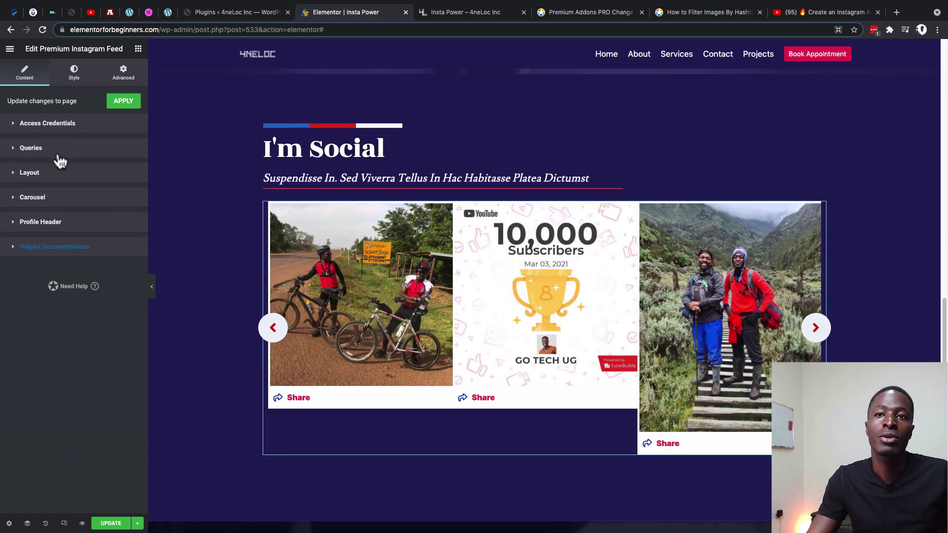
- Set Enable Redirection to YES in the feed's Queries so photos link to Instagram
{"action": "left_click", "coordinate": [59, 155]}
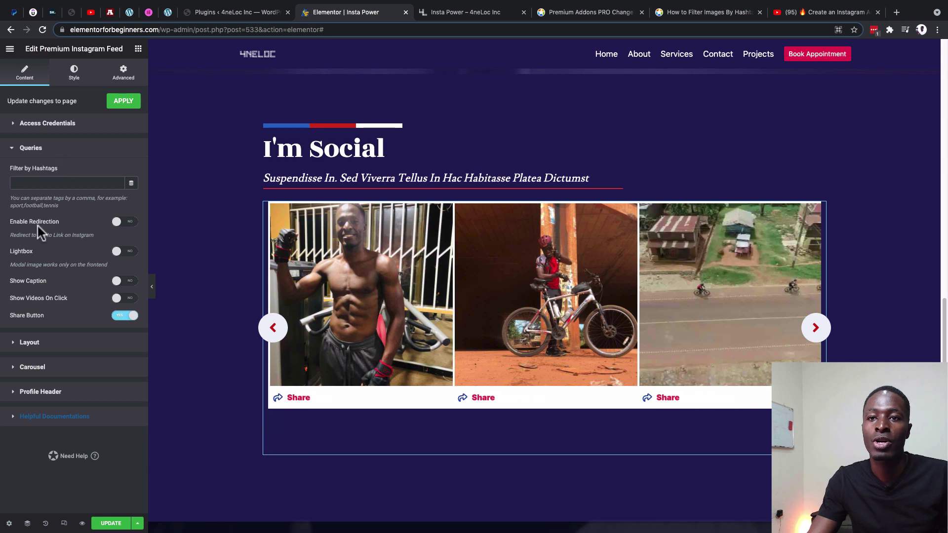
{"action": "left_click", "coordinate": [131, 223]}
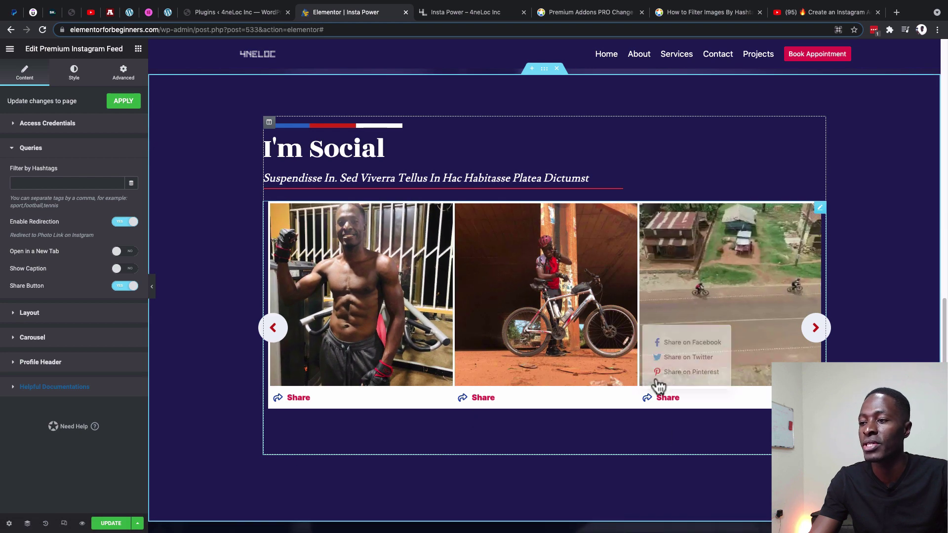
{"action": "left_click", "coordinate": [72, 74]}
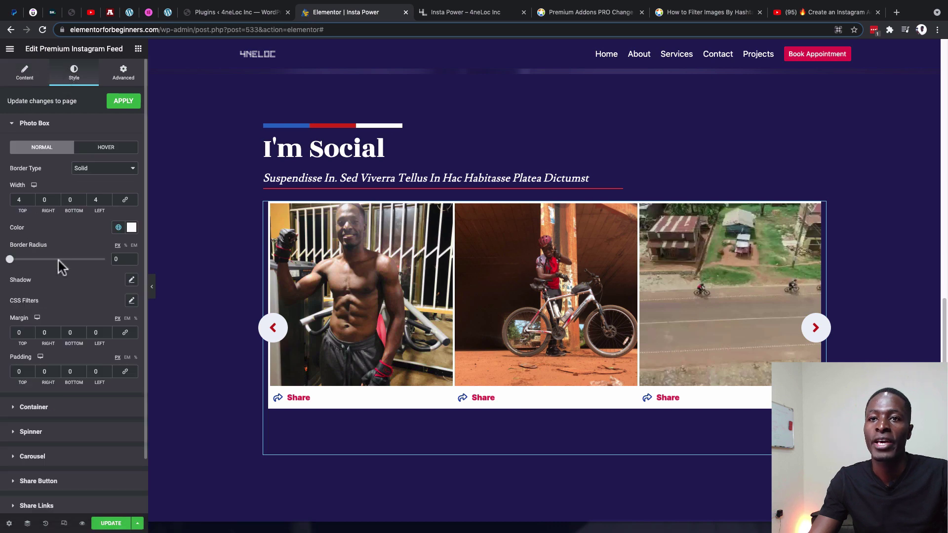
- Set the Photo Box border width to 4 on Top and Left, leaving Right and Bottom at 0
{"action": "double_click", "coordinate": [18, 200]}
{"action": "key", "text": "BackSpace"}
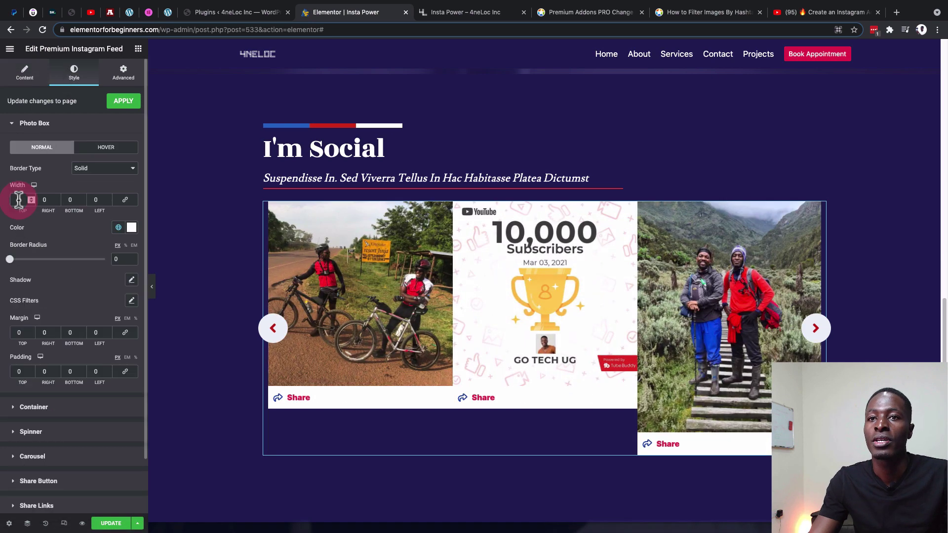
{"action": "type", "text": "4"}
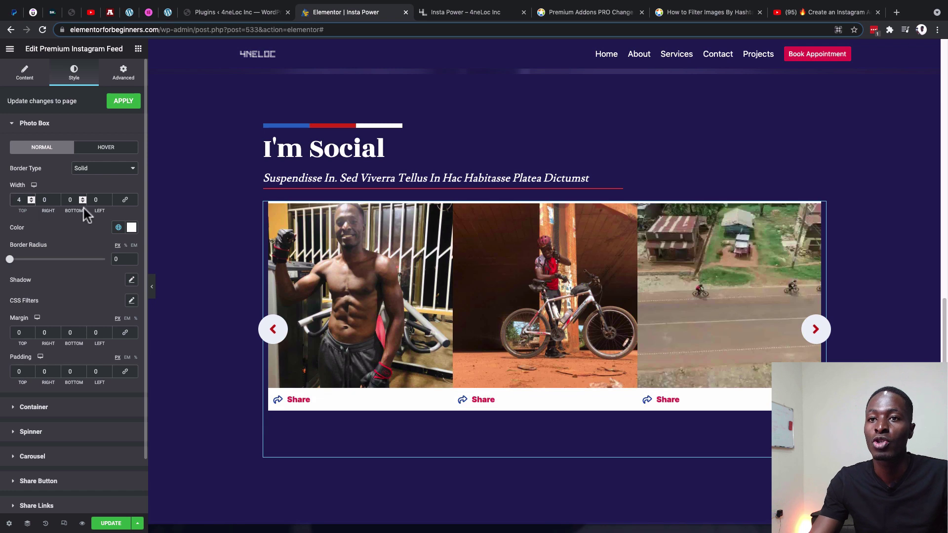
{"action": "double_click", "coordinate": [95, 199]}
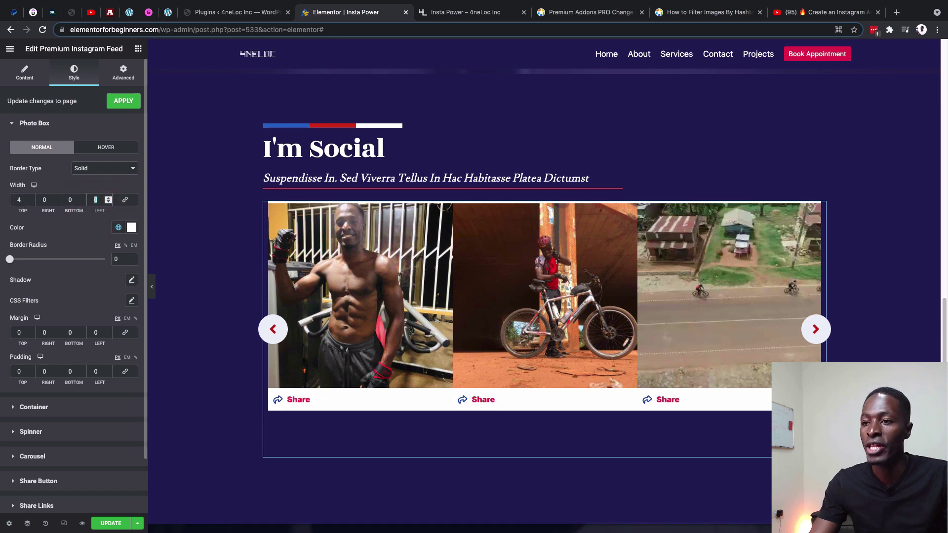
{"action": "type", "text": "4"}
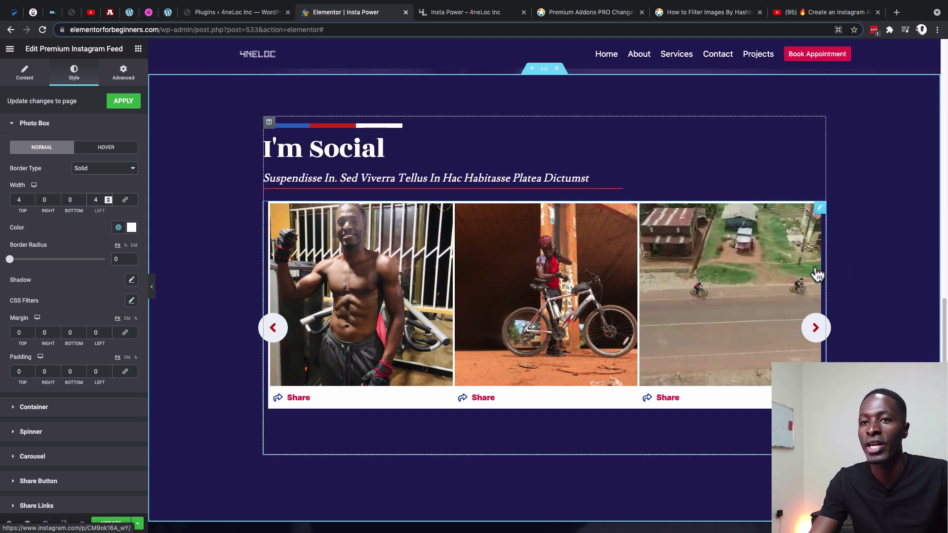
{"action": "scroll", "coordinate": [194, 381], "scroll_direction": "down", "scroll_amount": 3}
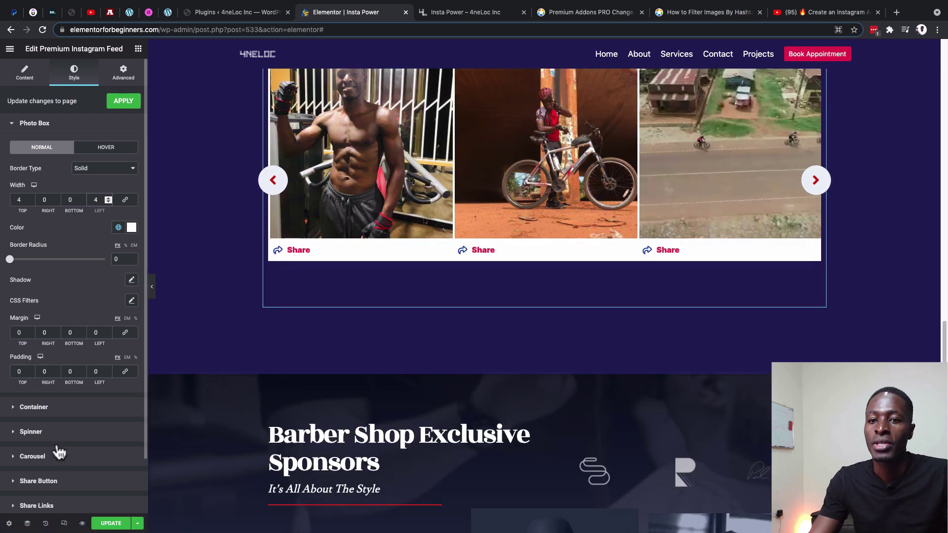
- Set the Share Button icon size to 29 and icon spacing to 17
{"action": "left_click", "coordinate": [39, 481]}
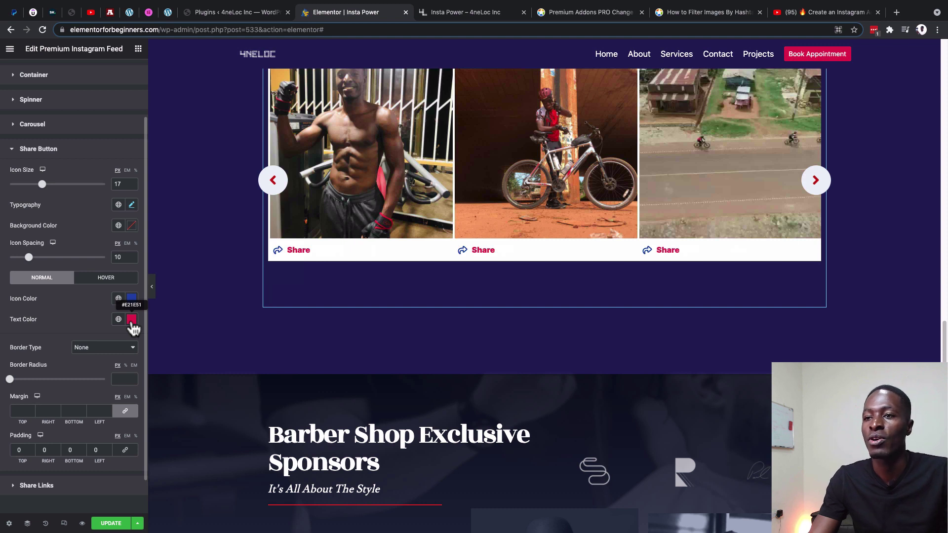
{"action": "mouse_move", "coordinate": [305, 257]}
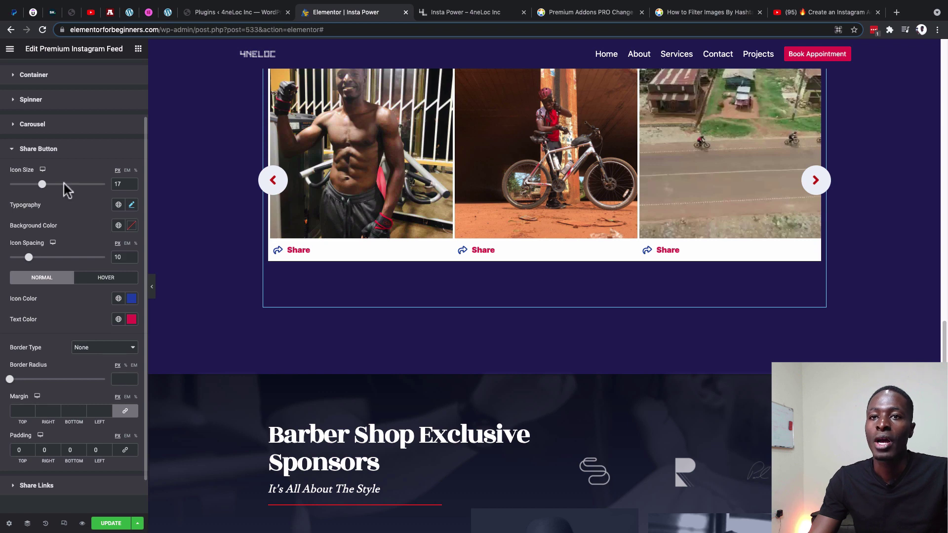
{"action": "left_click_drag", "start_coordinate": [42, 184], "coordinate": [64, 184]}
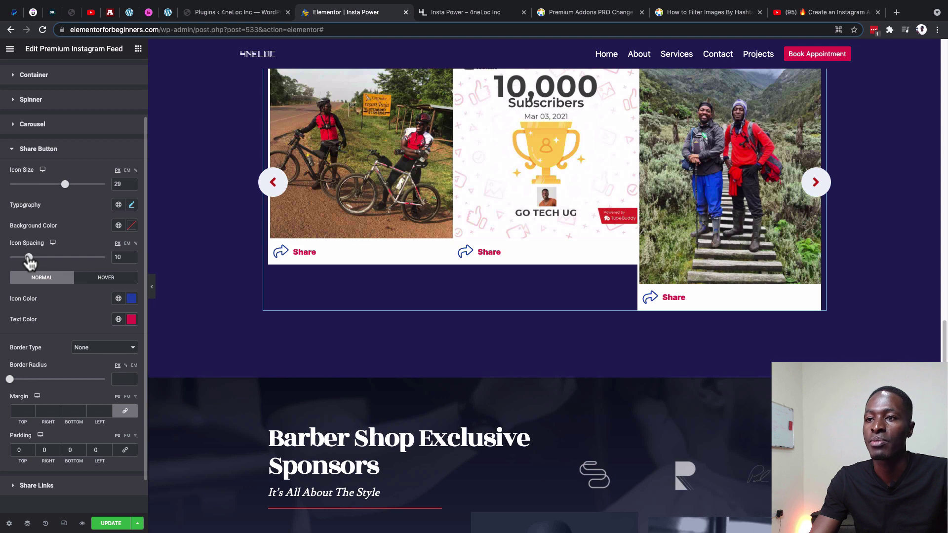
{"action": "mouse_move", "coordinate": [28, 257]}
{"action": "left_mouse_down"}
{"action": "mouse_move", "coordinate": [76, 260]}
{"action": "mouse_move", "coordinate": [7, 260]}
{"action": "mouse_move", "coordinate": [27, 257]}
{"action": "left_mouse_up"}
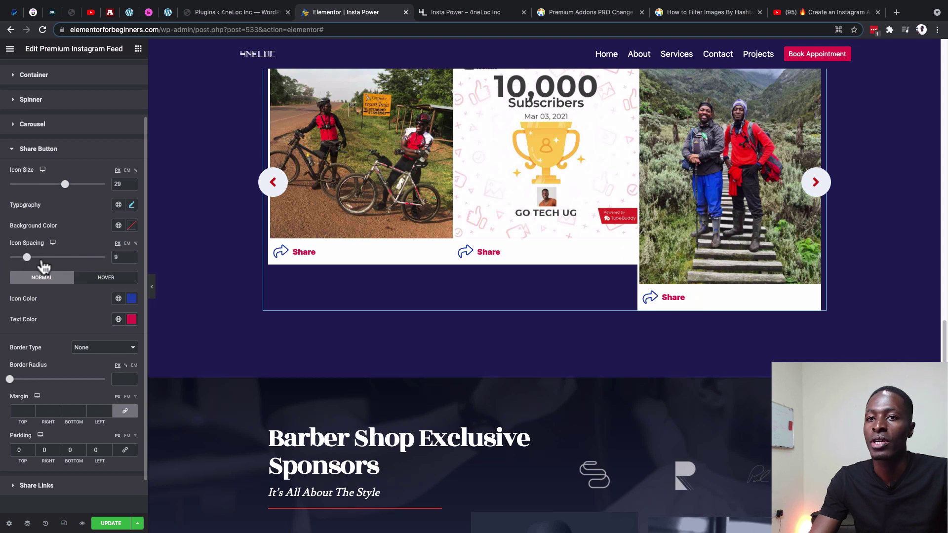
{"action": "left_click", "coordinate": [42, 259]}
- Save the page with UPDATE and check the live Insta Power page
{"action": "scroll", "coordinate": [135, 419], "scroll_direction": "up", "scroll_amount": 2}
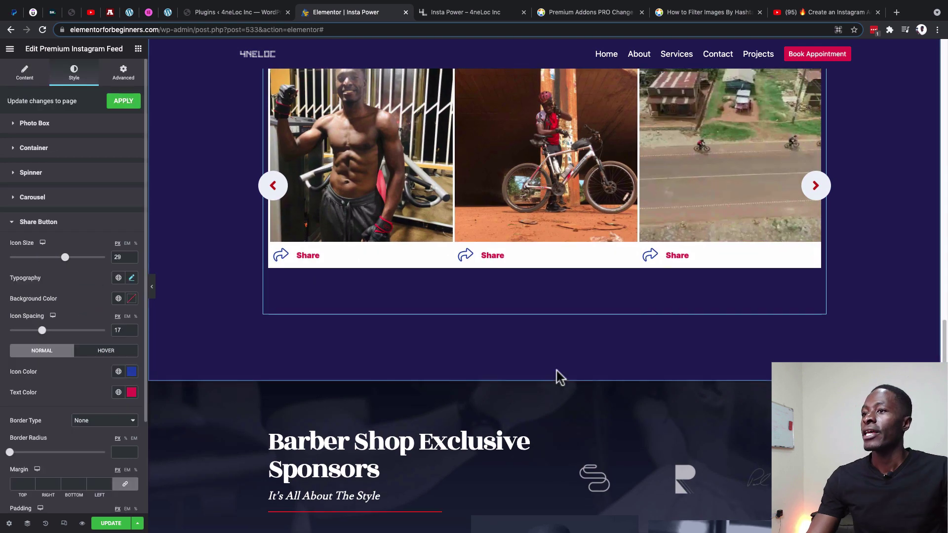
{"action": "scroll", "coordinate": [558, 377], "scroll_direction": "up", "scroll_amount": 4}
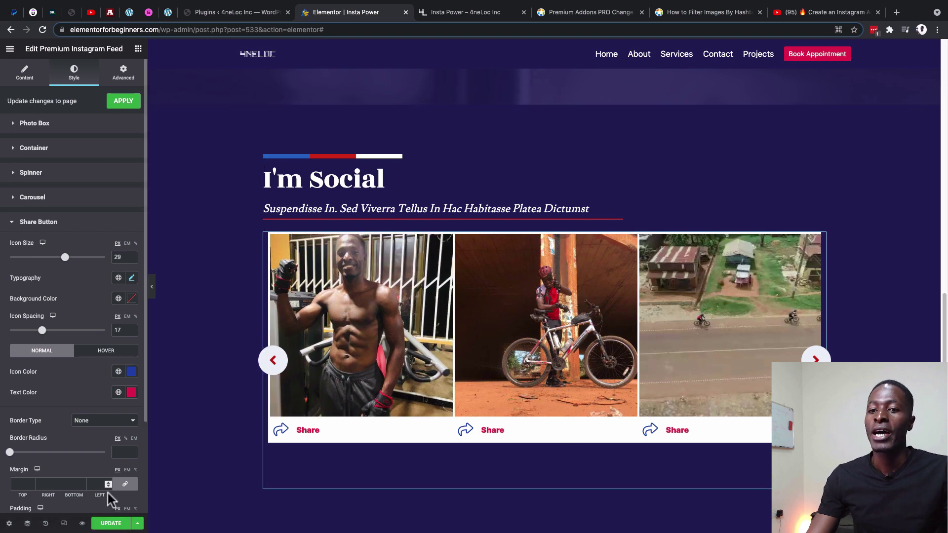
{"action": "left_click", "coordinate": [107, 525]}
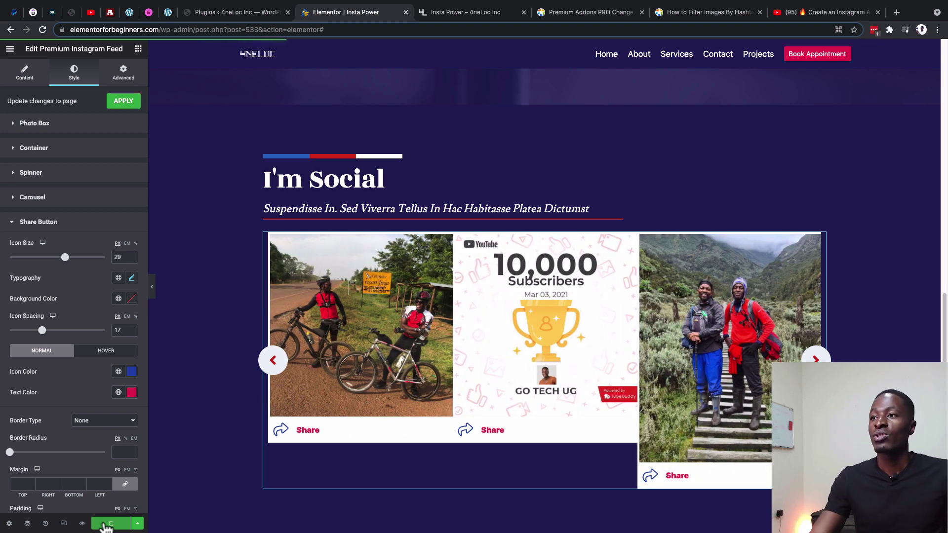
{"action": "left_click", "coordinate": [502, 16]}
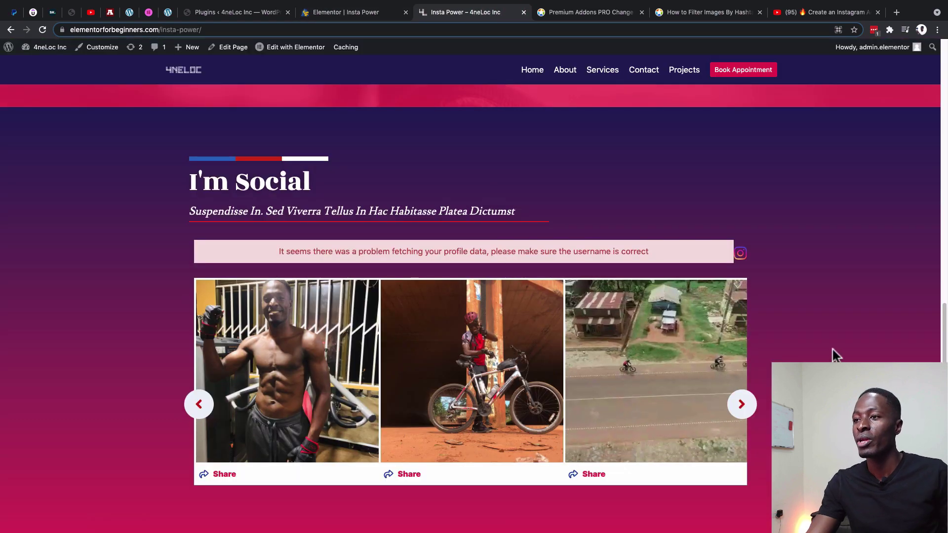
{"action": "scroll", "coordinate": [834, 355], "scroll_direction": "up", "scroll_amount": 4}
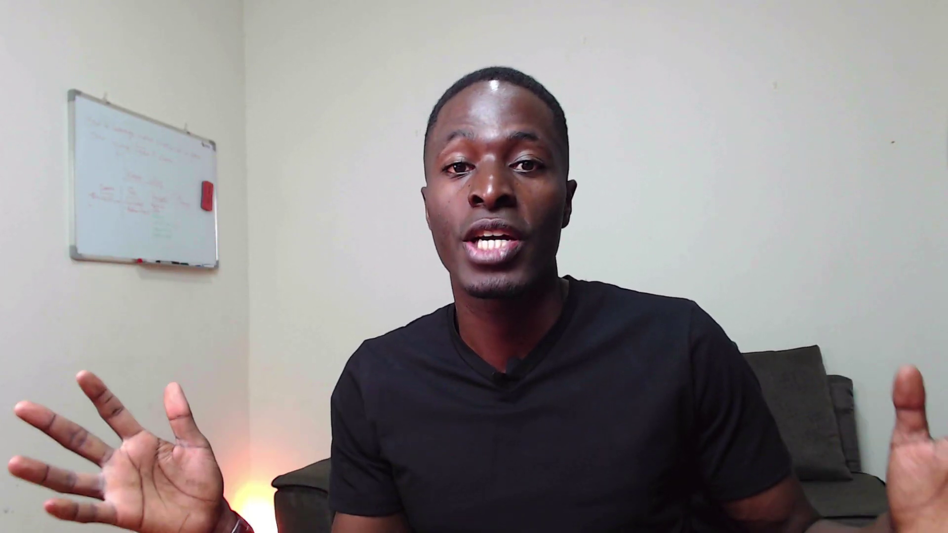